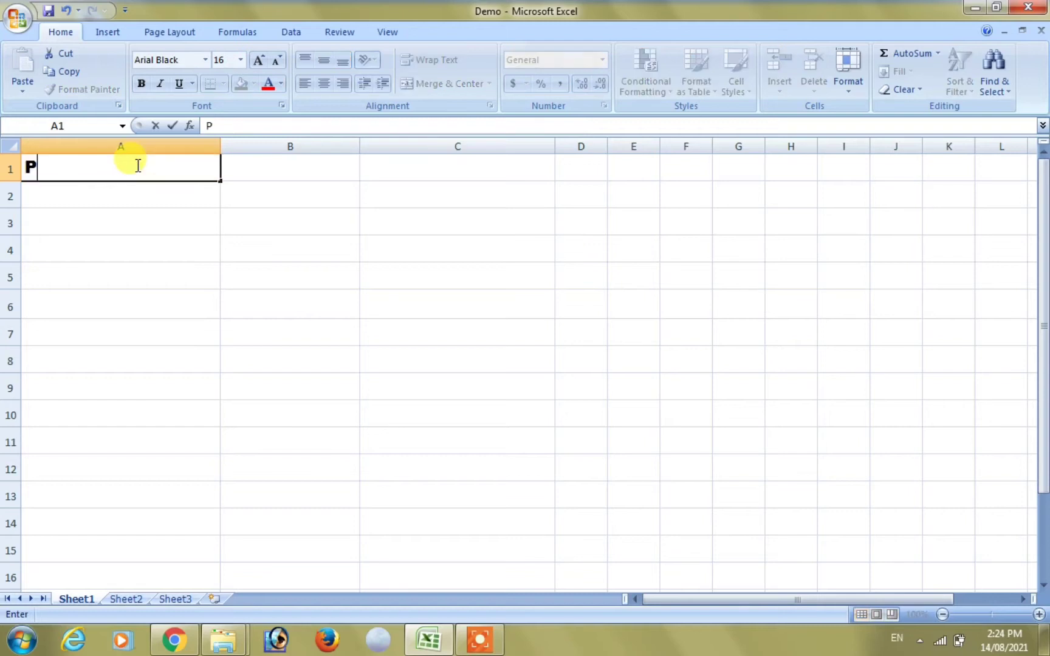
Label cell A1 "Principal Amount" and enter 100000 as its value in cell B1.
type("inci")
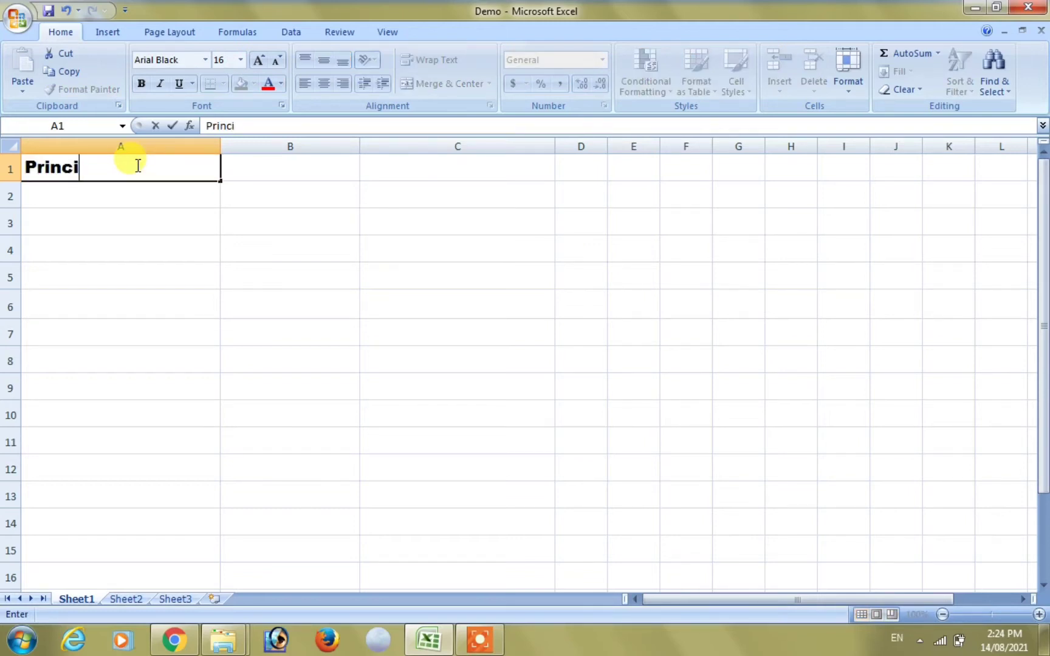
type("pal Amount")
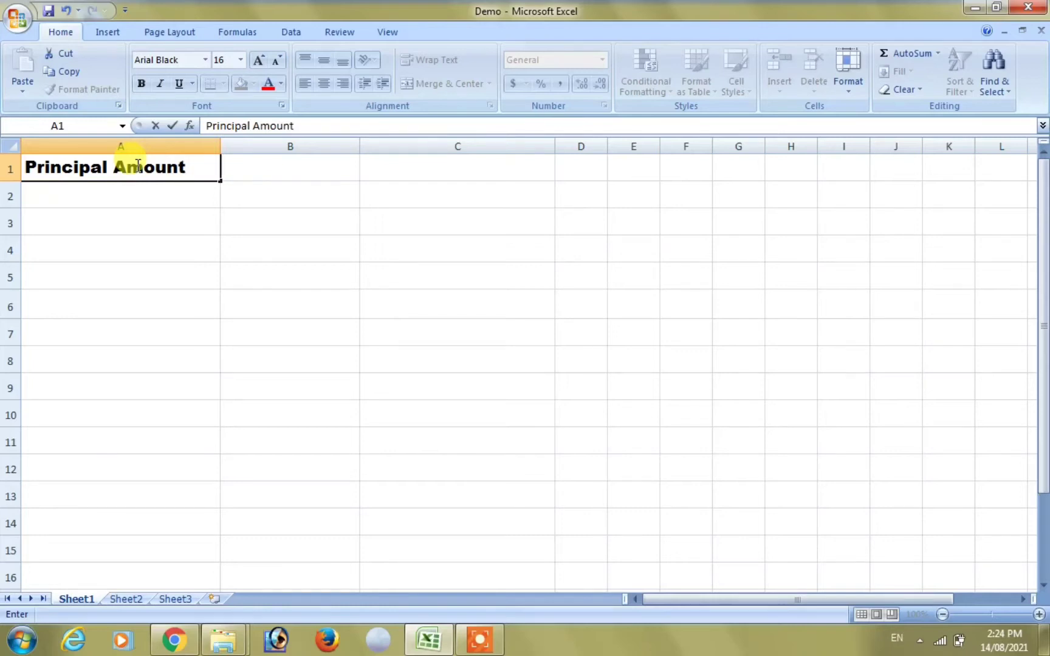
key("Tab")
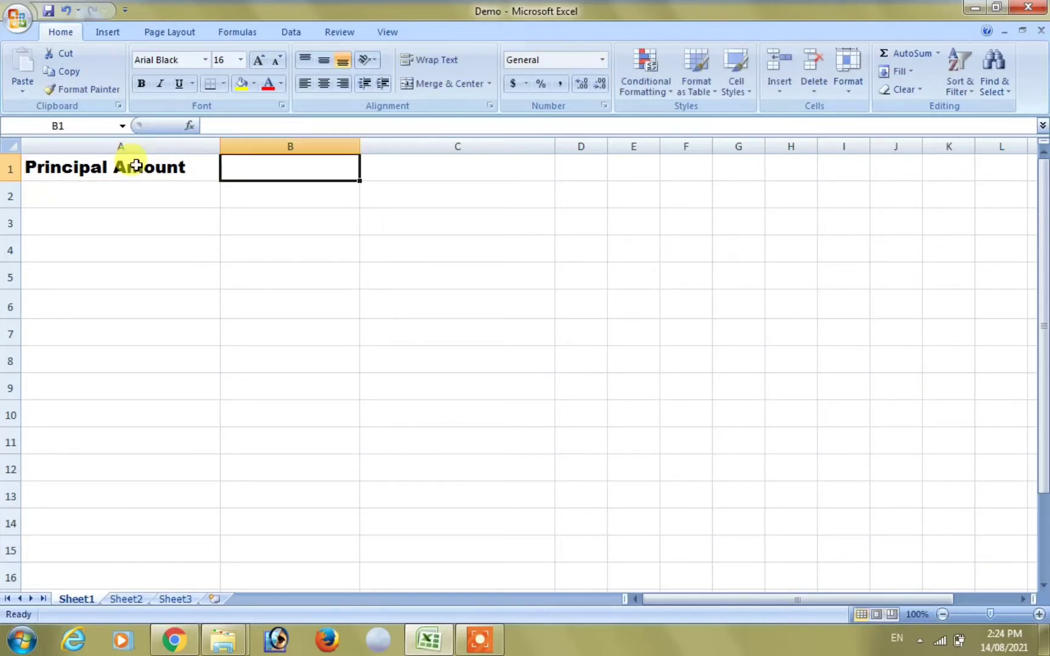
type("1")
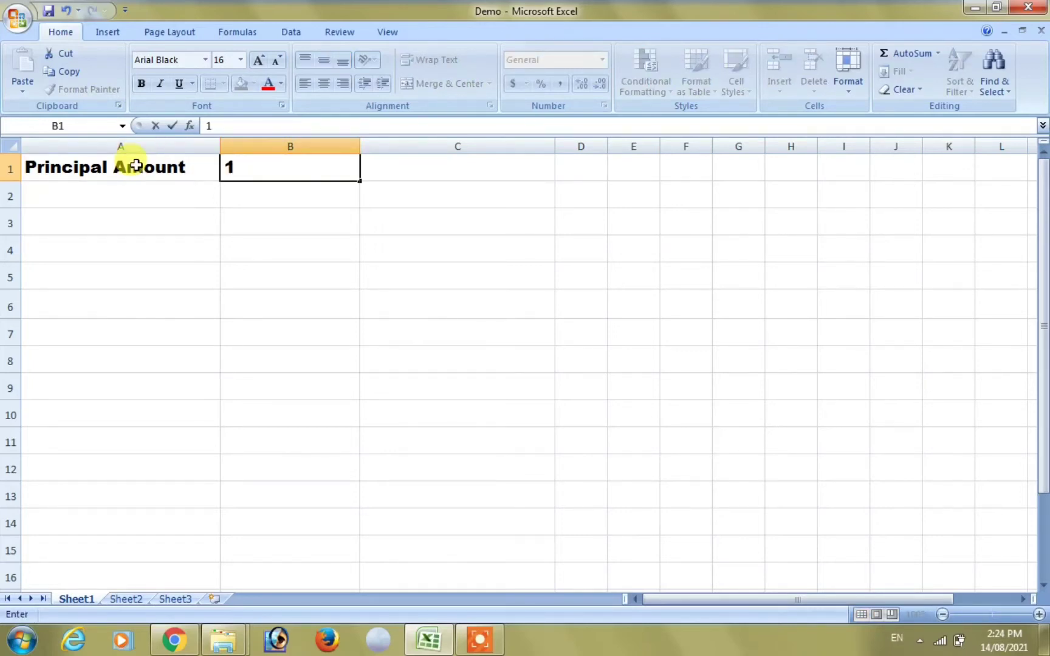
type("00000")
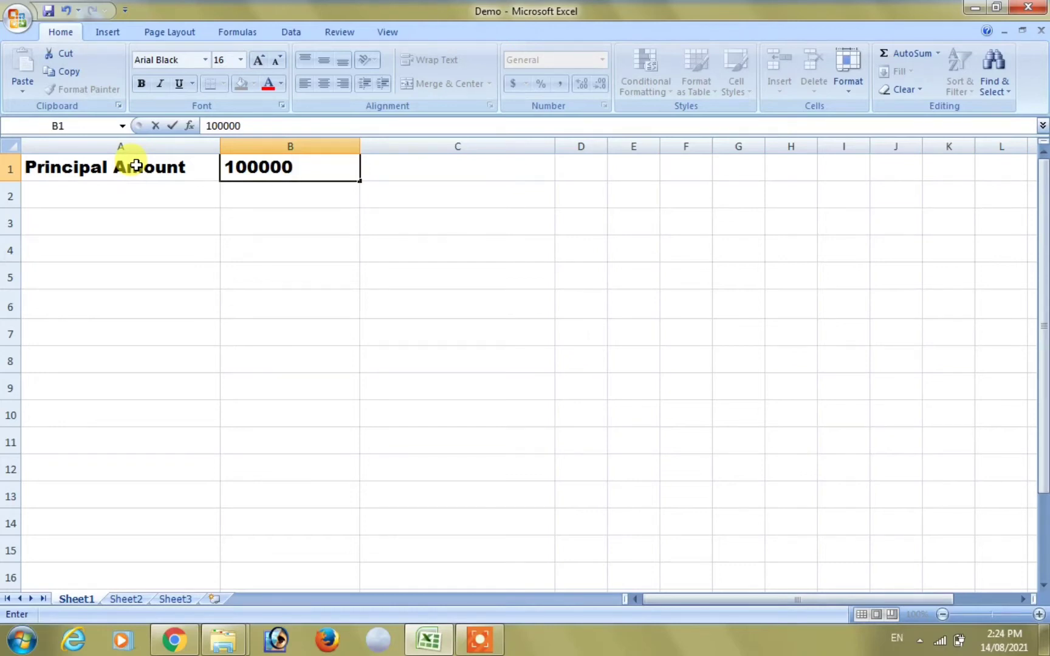
key("Return")
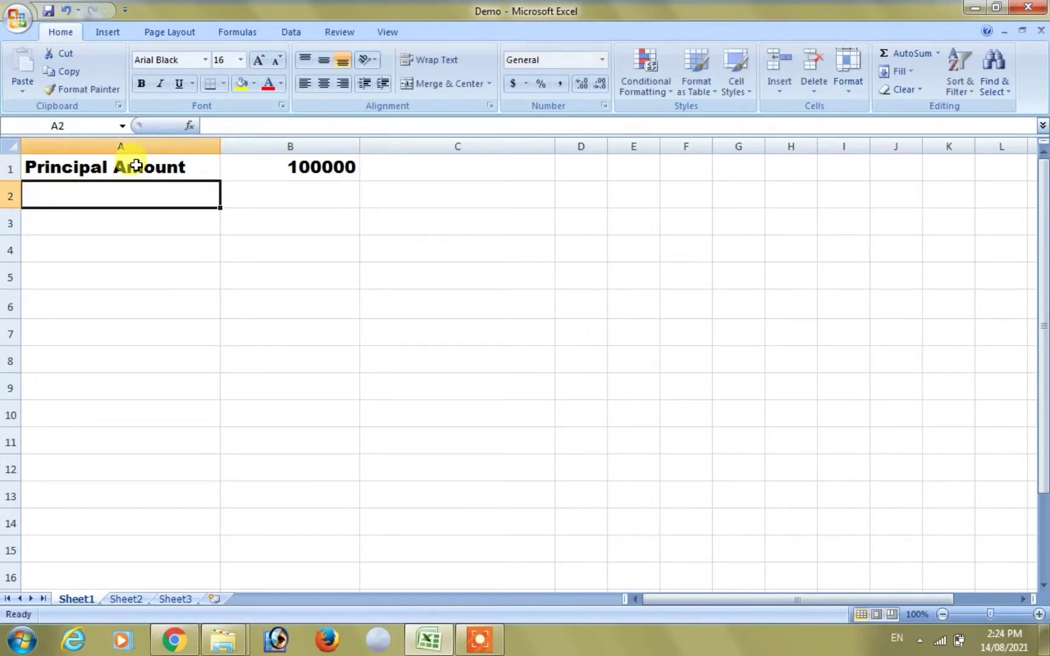
Label cell A2 "Interest rate" and enter 12 as its value in cell B2.
type("In")
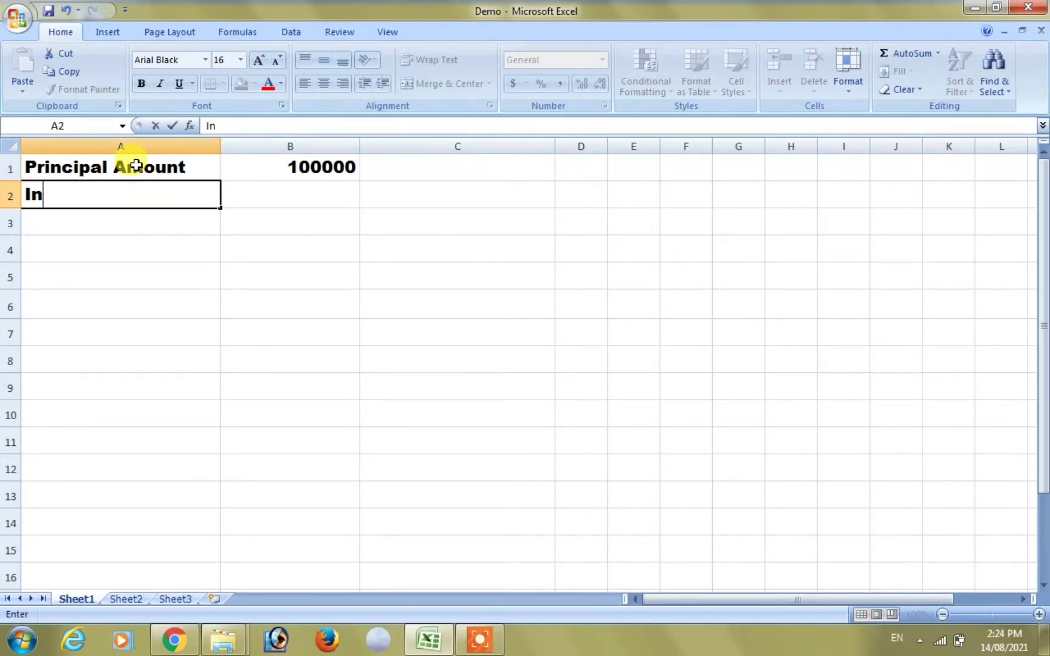
type("tere")
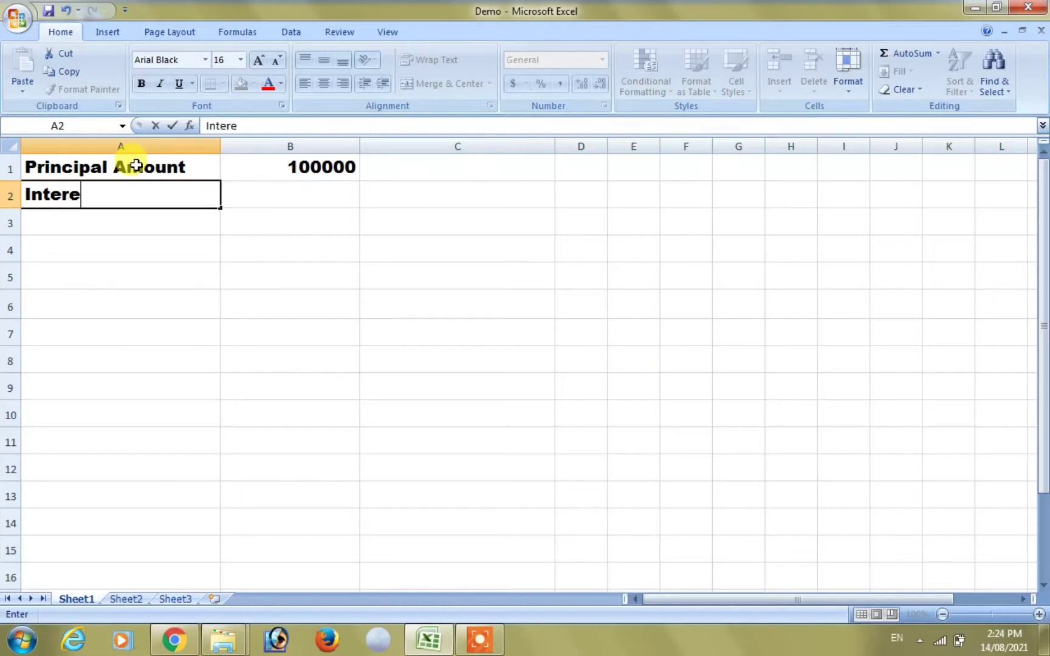
type("st rate")
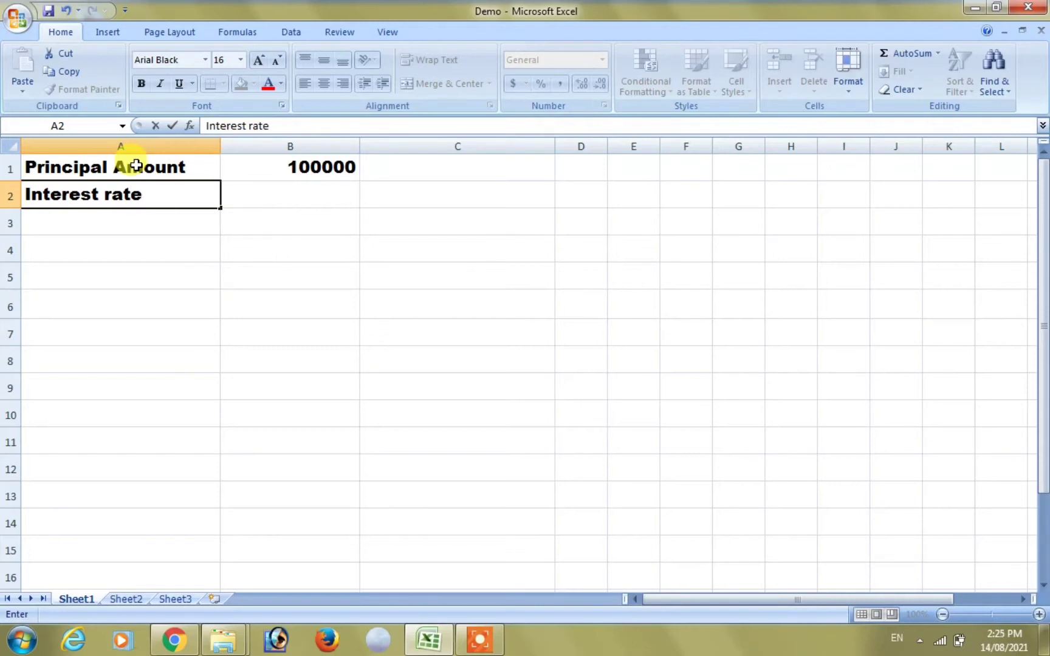
key("Tab")
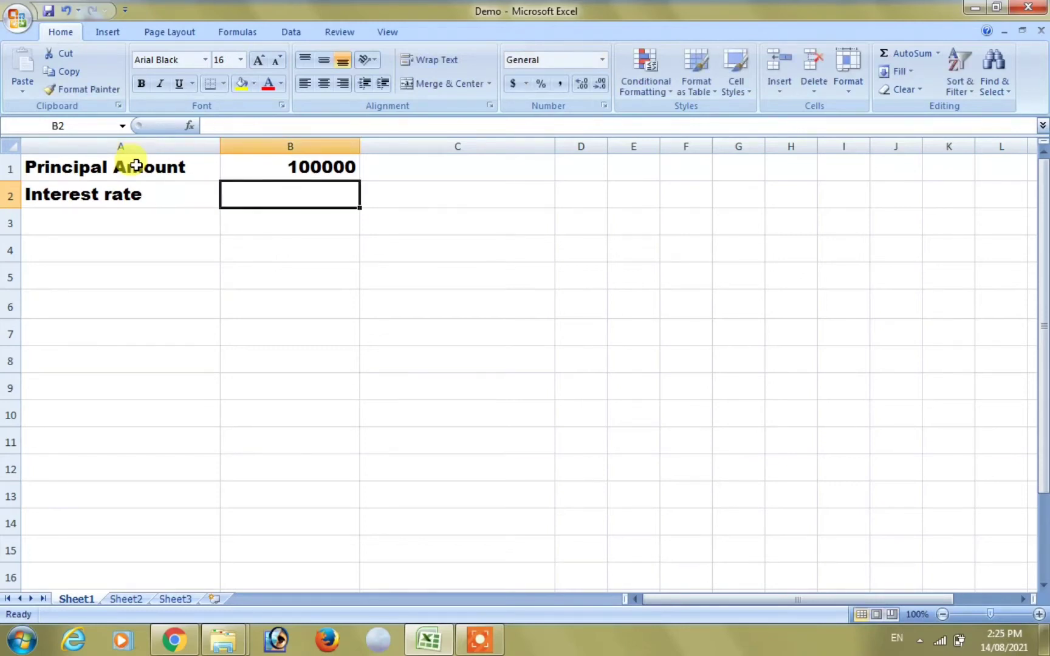
type("12")
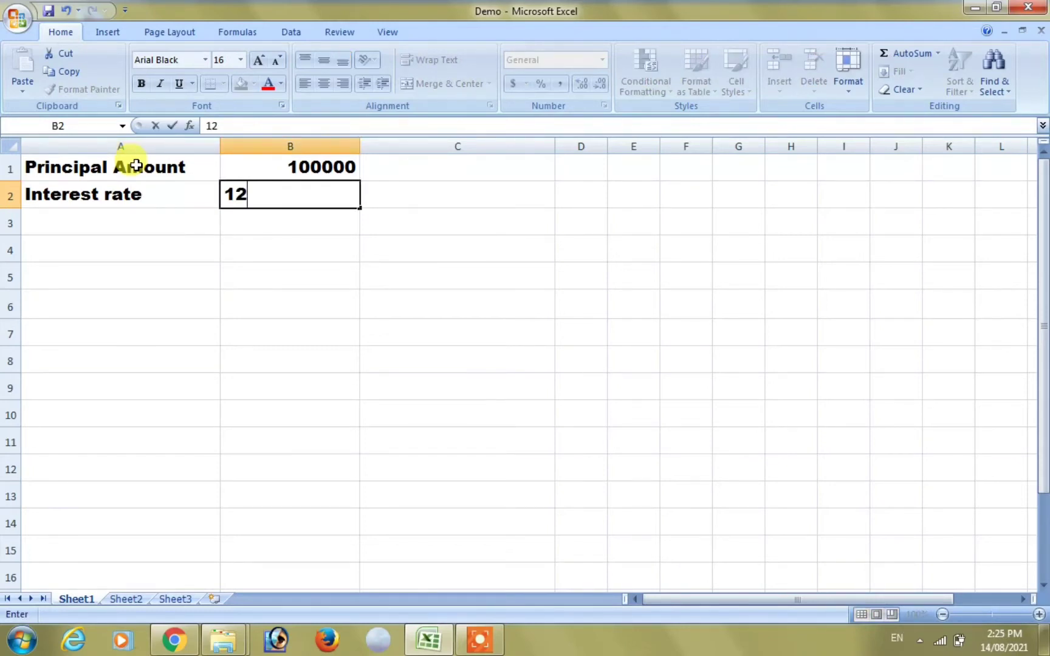
key("Return")
Fill row 3 with the label "Time" in A3, the value 1 in B3 and the unit "Year" in C3.
key("Down")
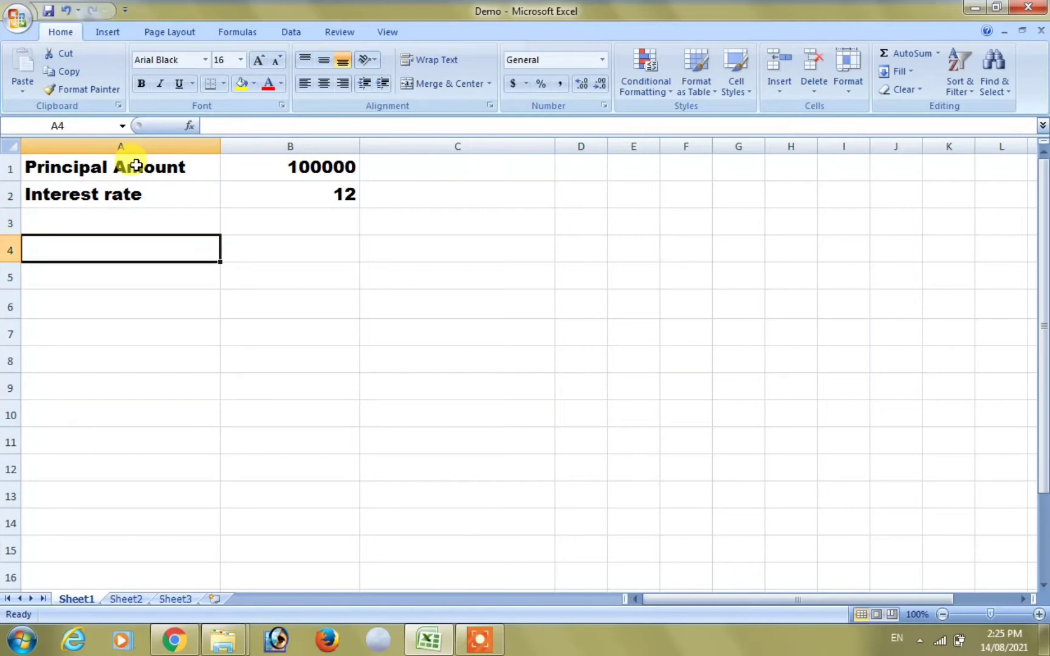
key("Up")
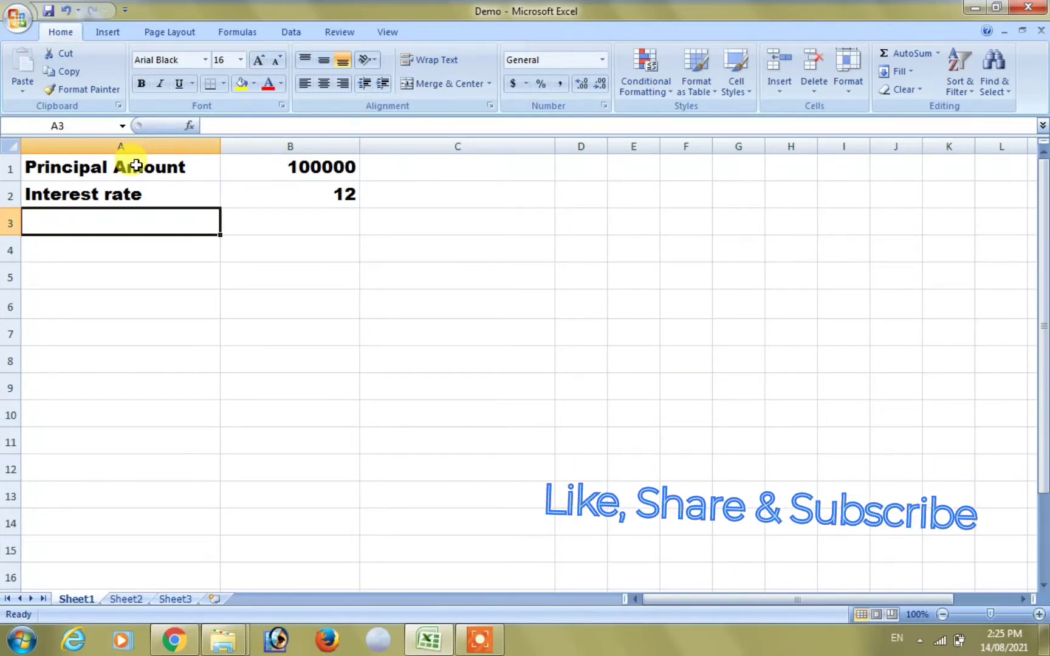
type("T")
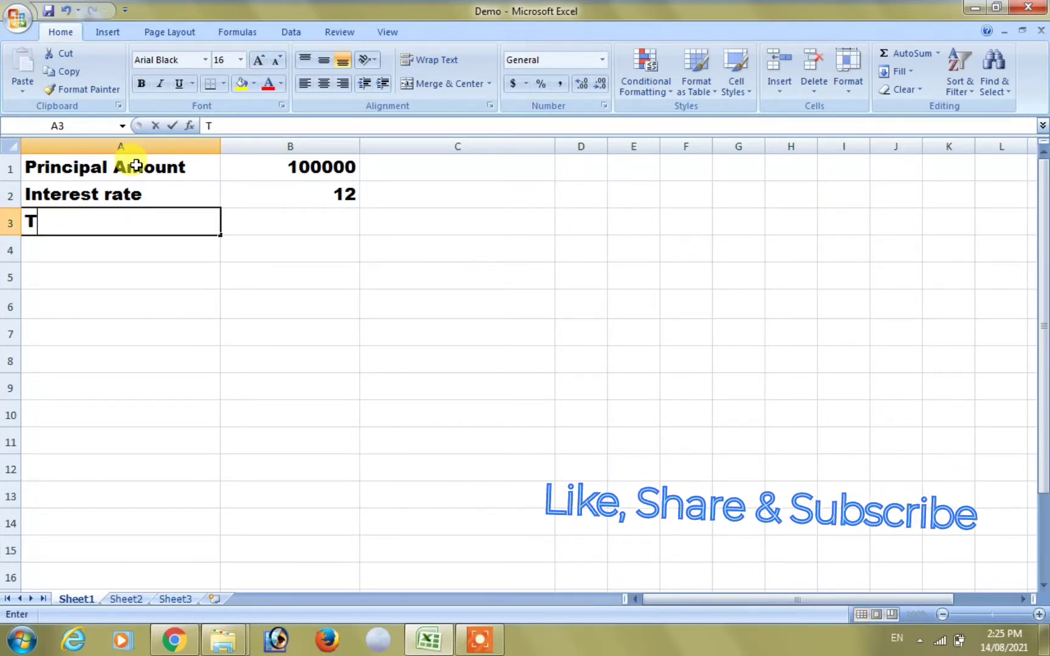
type("ime")
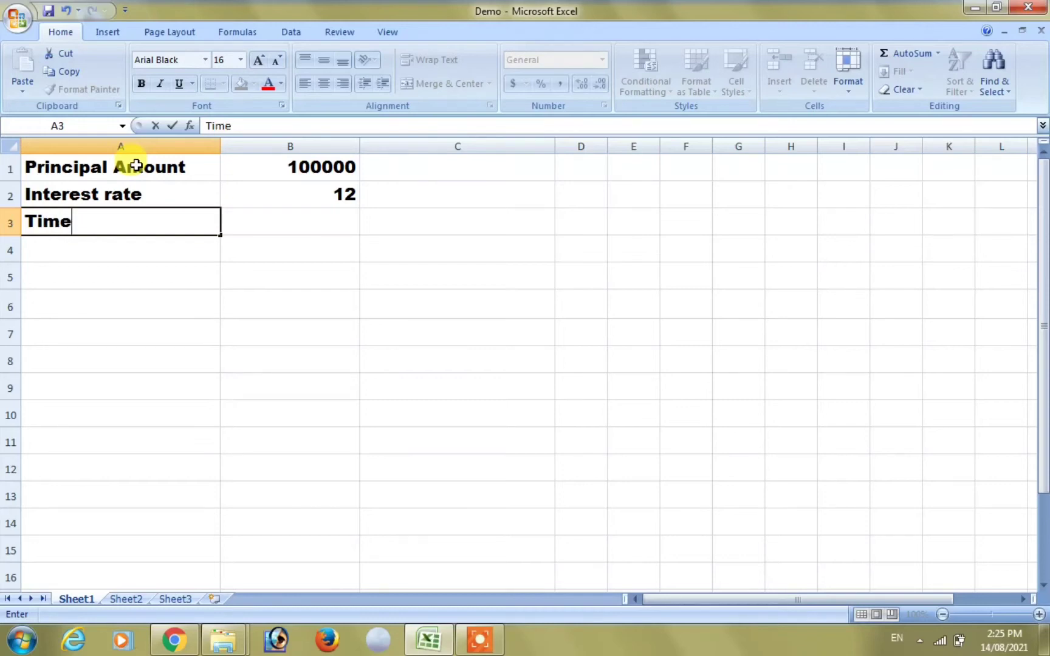
key("Tab")
type("1")
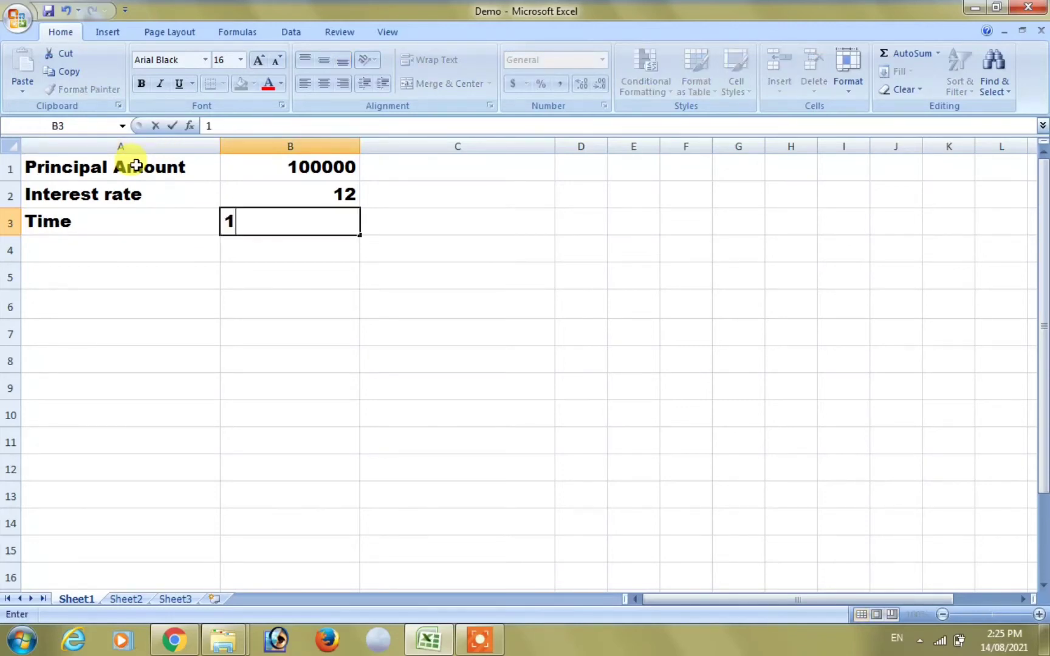
key("Tab")
type("Ye")
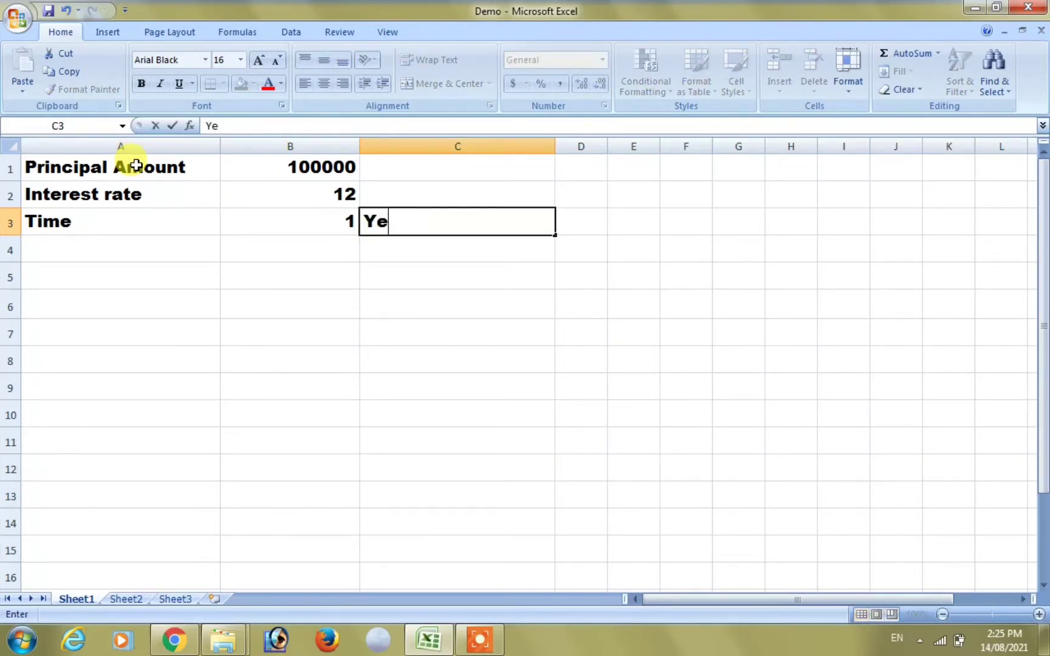
type("ar")
key("Return")
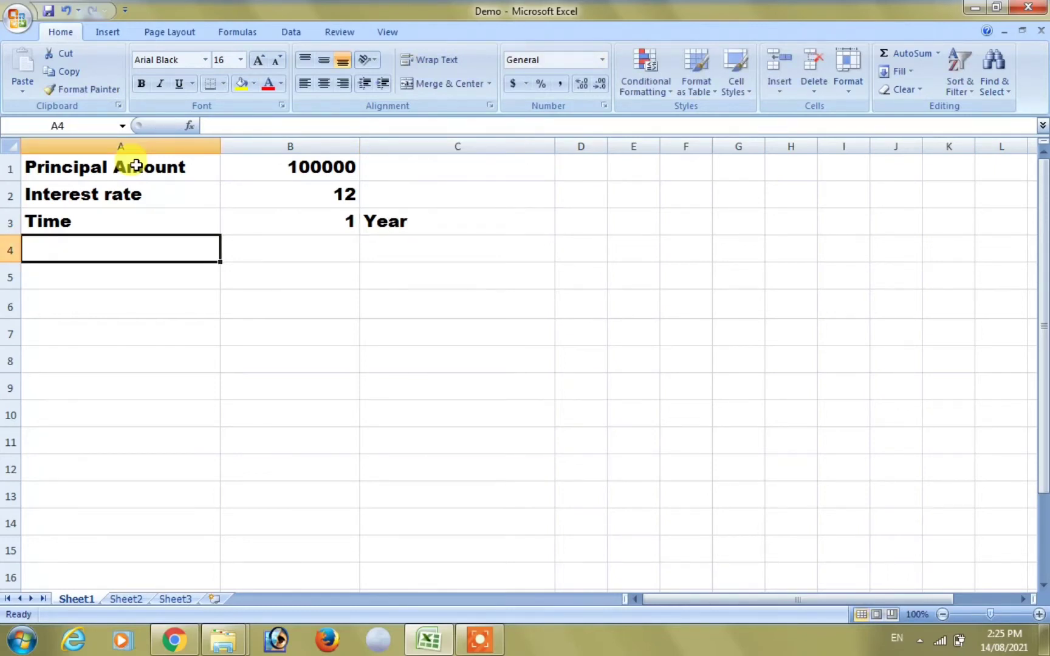
Enter the label "EMI" in cell A6, leaving two empty rows below the loan data.
key("Down")
key("Down")
key("Down")
key("Down")
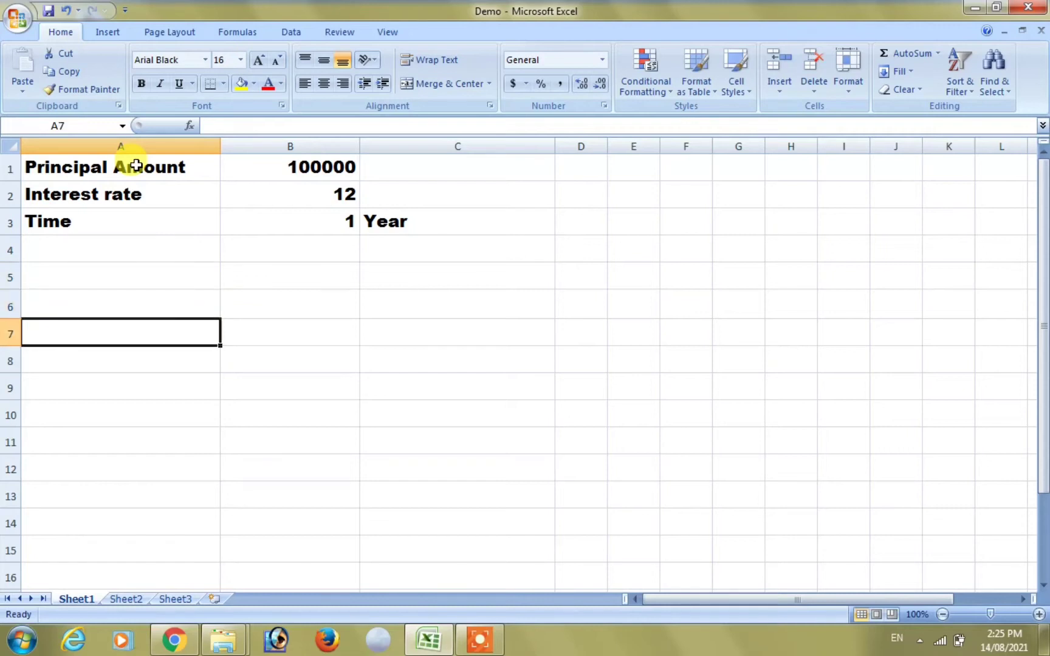
key("Down")
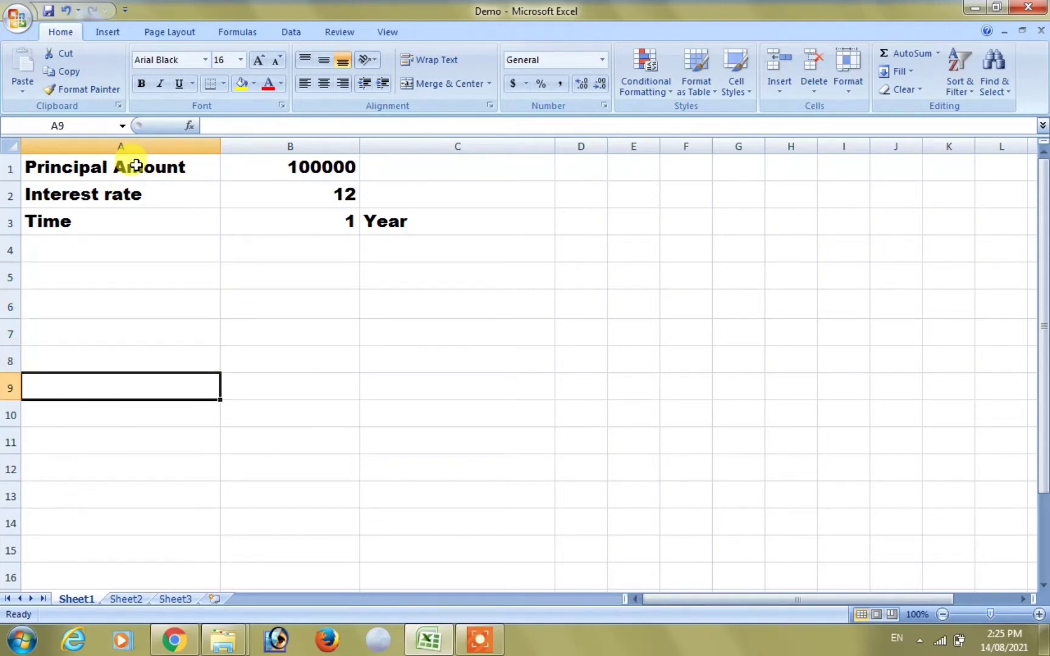
key("Up")
key("Up")
key("Up")
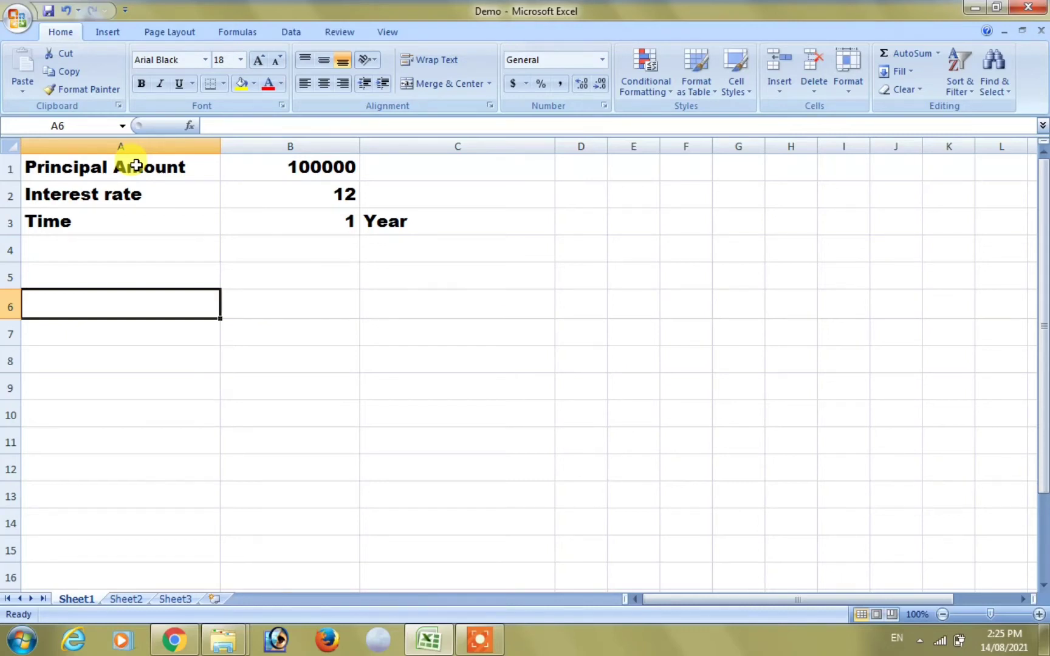
type("EMI")
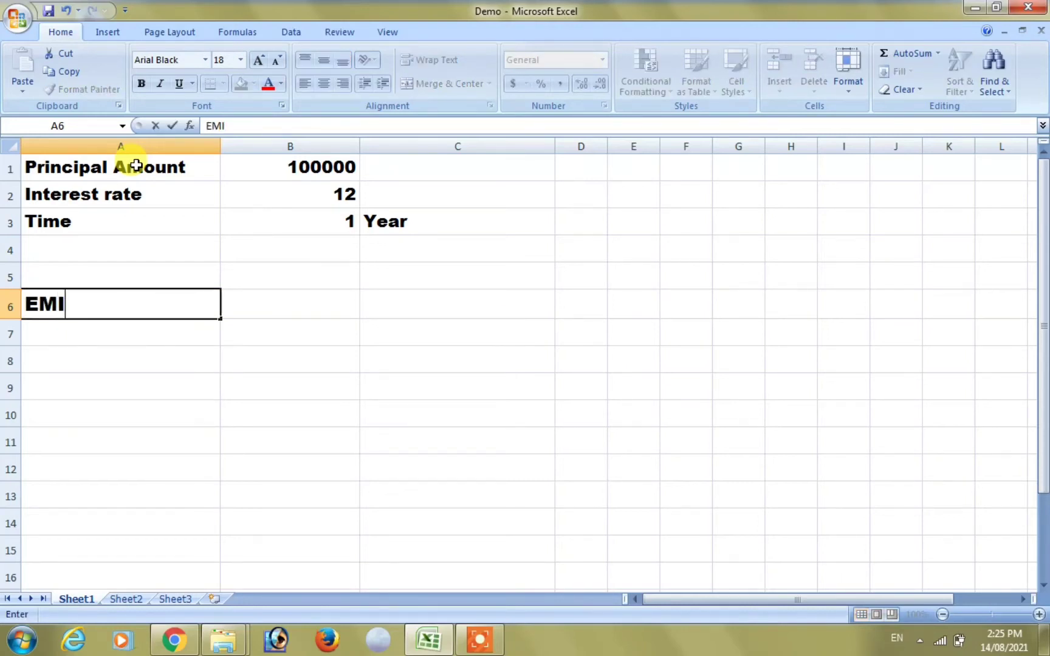
key("Tab")
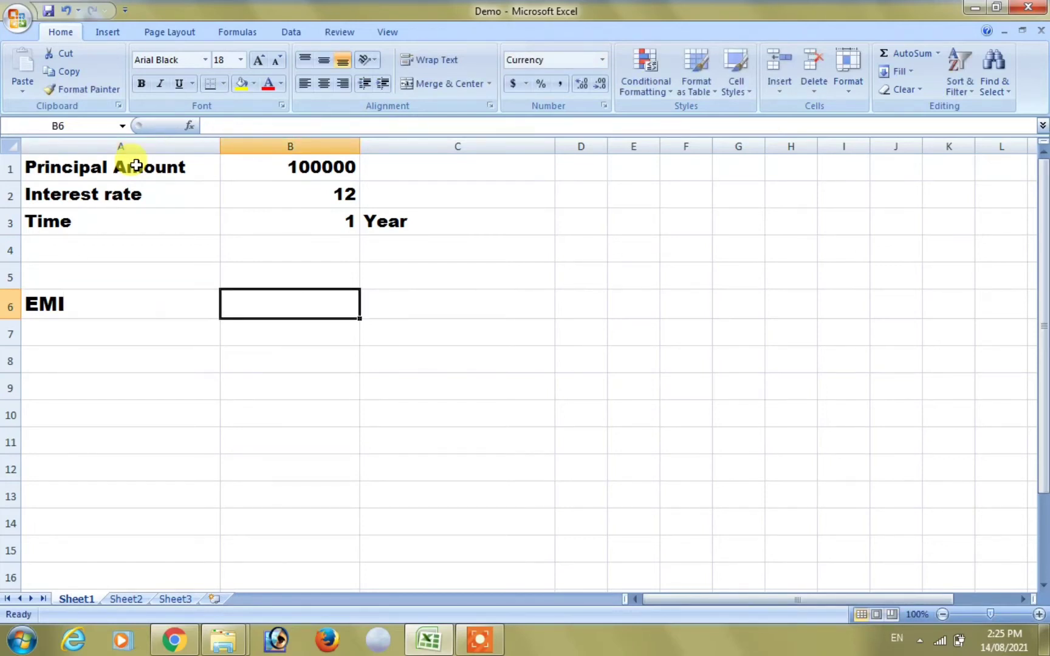
Start a PMT formula in cell B6 with the monthly interest rate B2/12/100 as its rate argument.
type("=p")
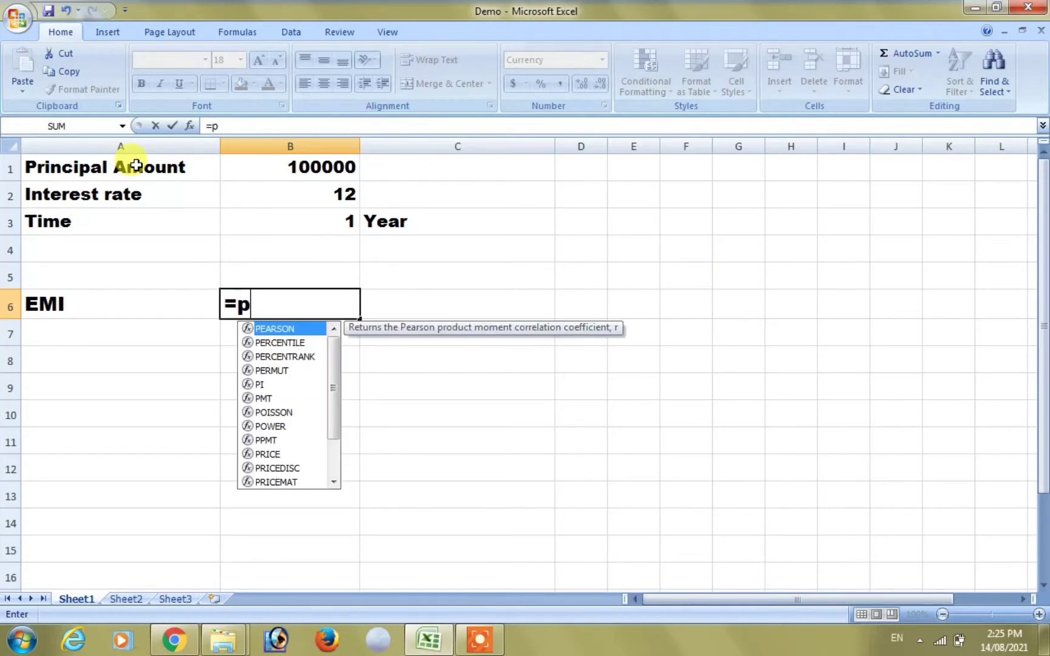
type("m")
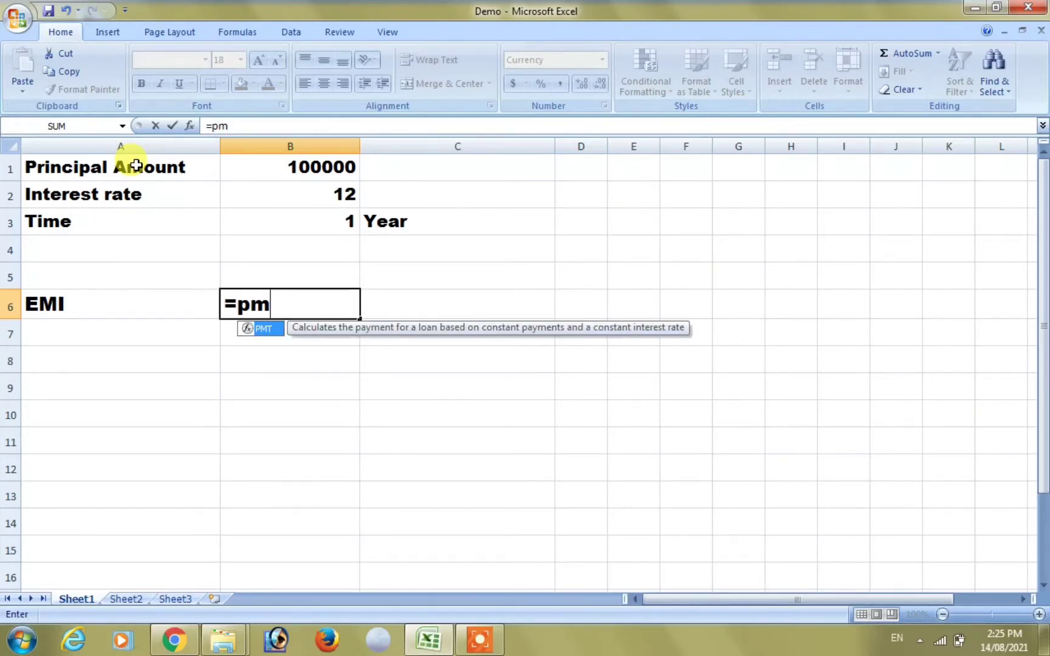
type("t(")
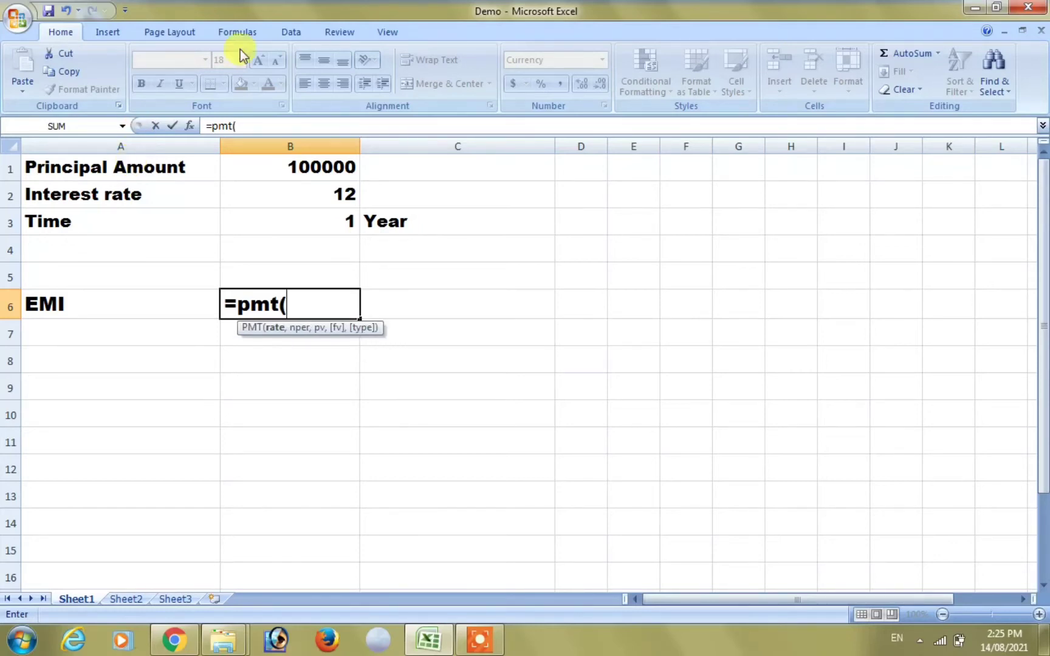
left_click(313, 201)
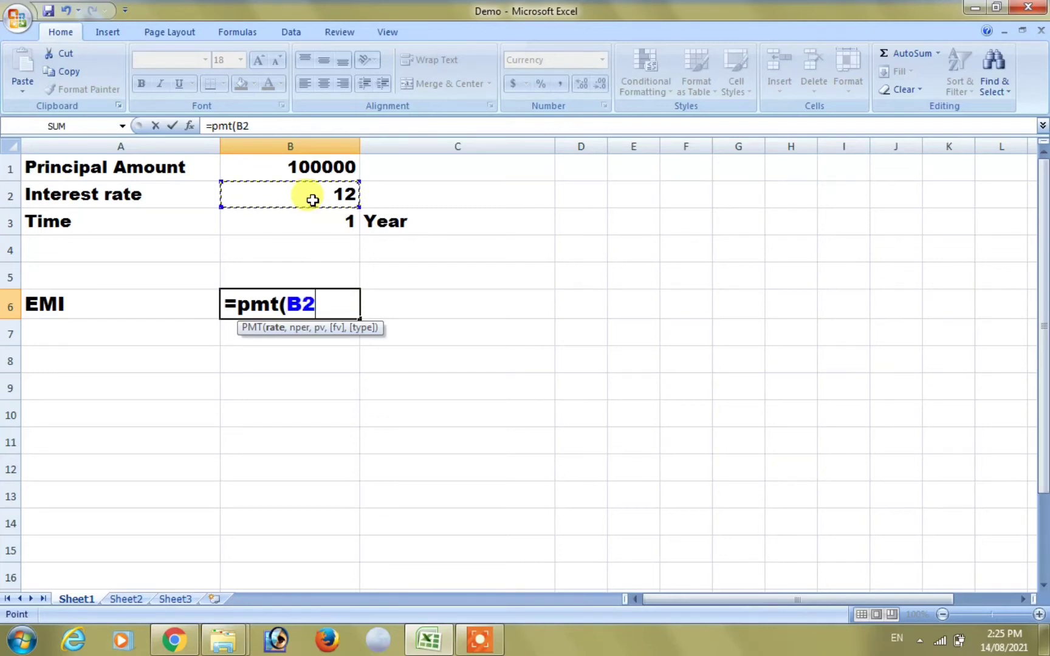
type("/12")
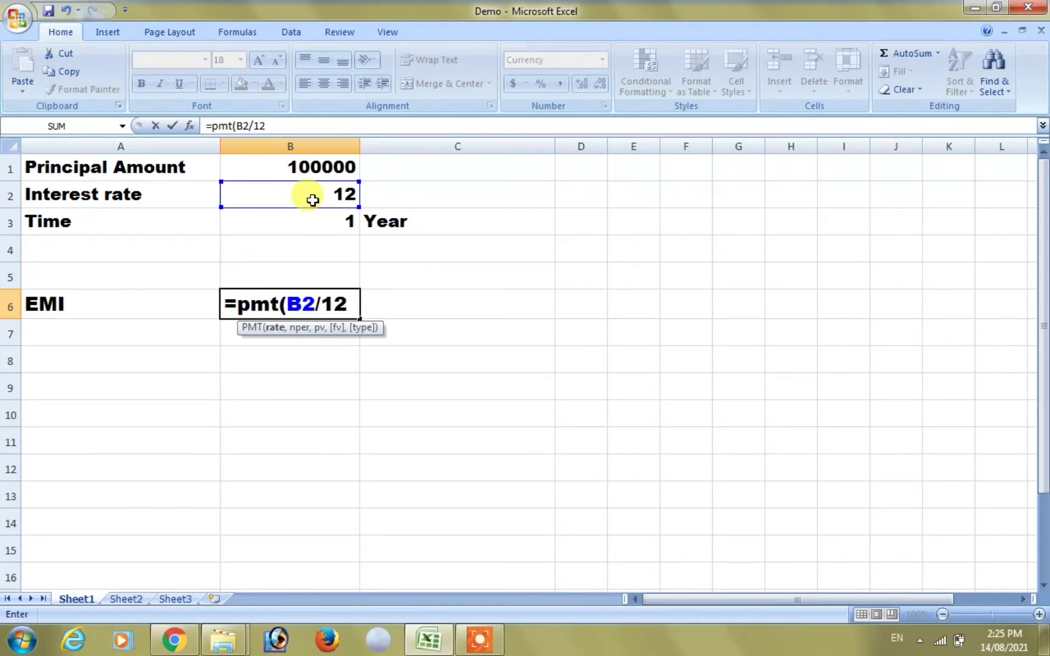
type(".")
key("BackSpace")
type("/100")
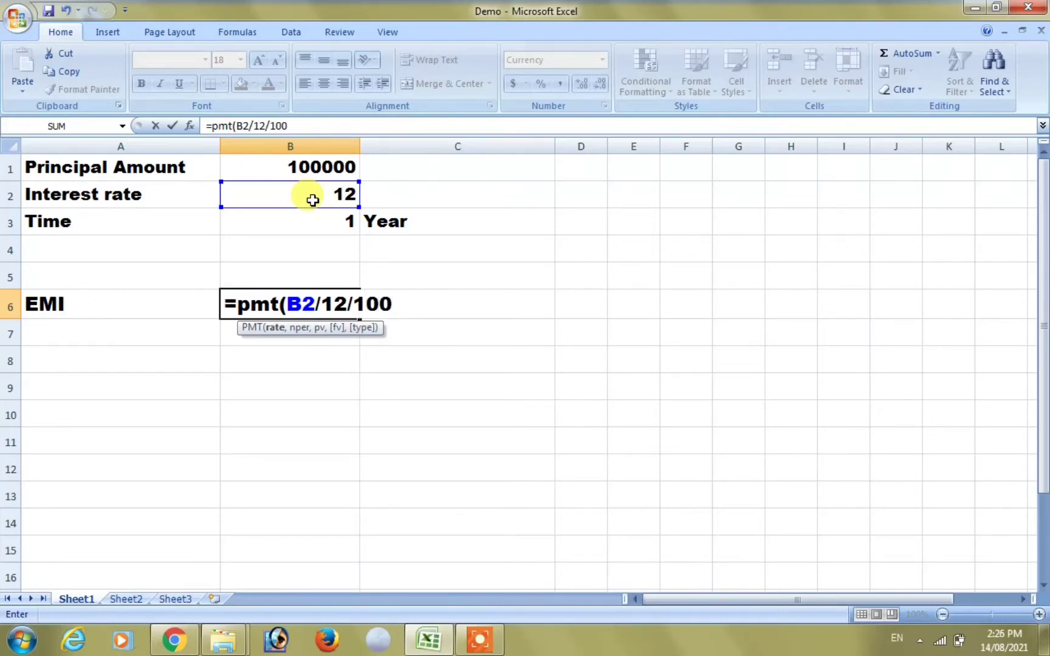
Complete the PMT formula in B6 with B3*12 as the number of periods and B1 as the present value.
type(",")
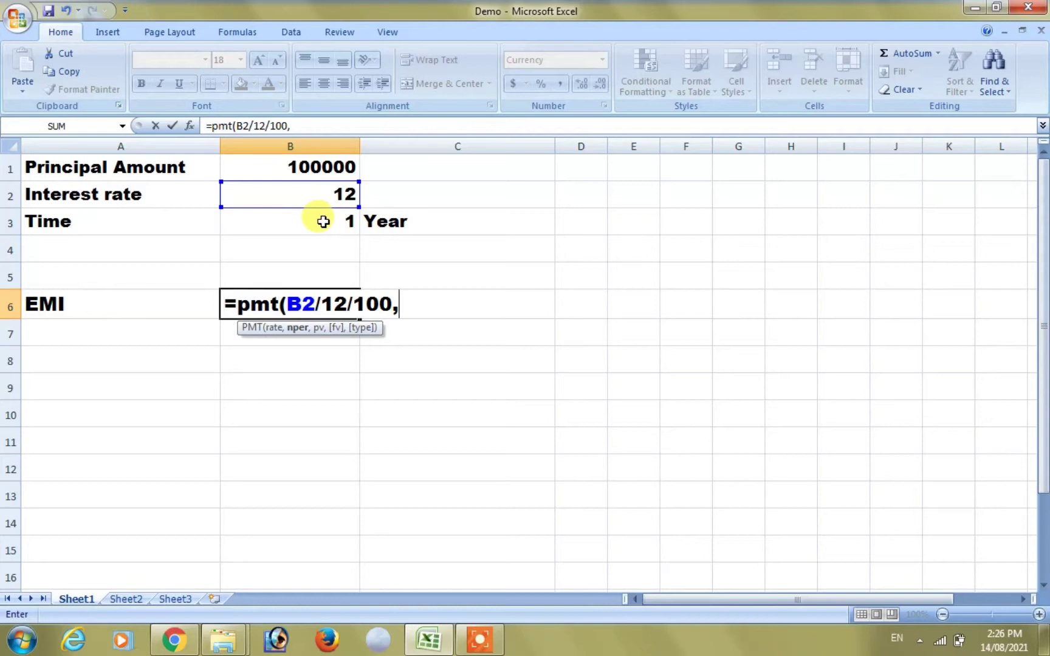
left_click(323, 221)
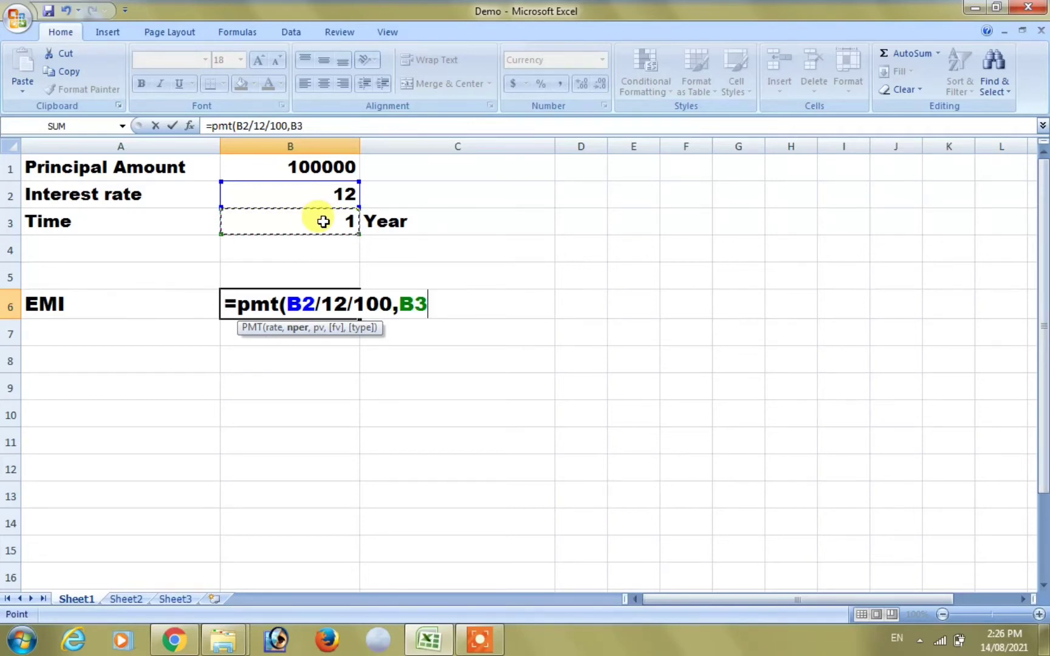
type("*12")
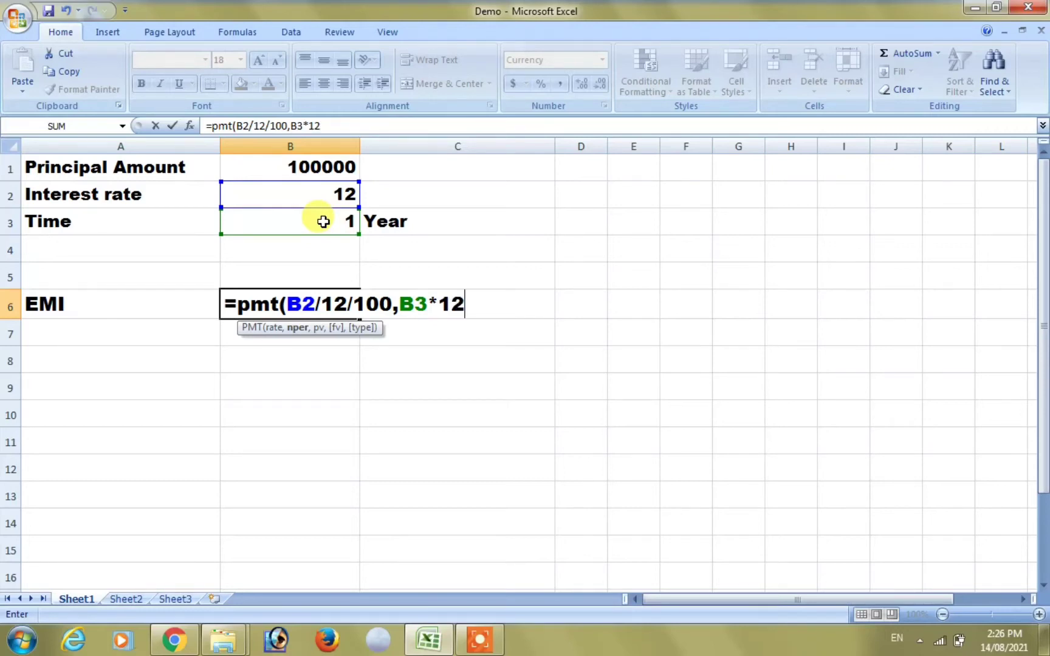
type(",")
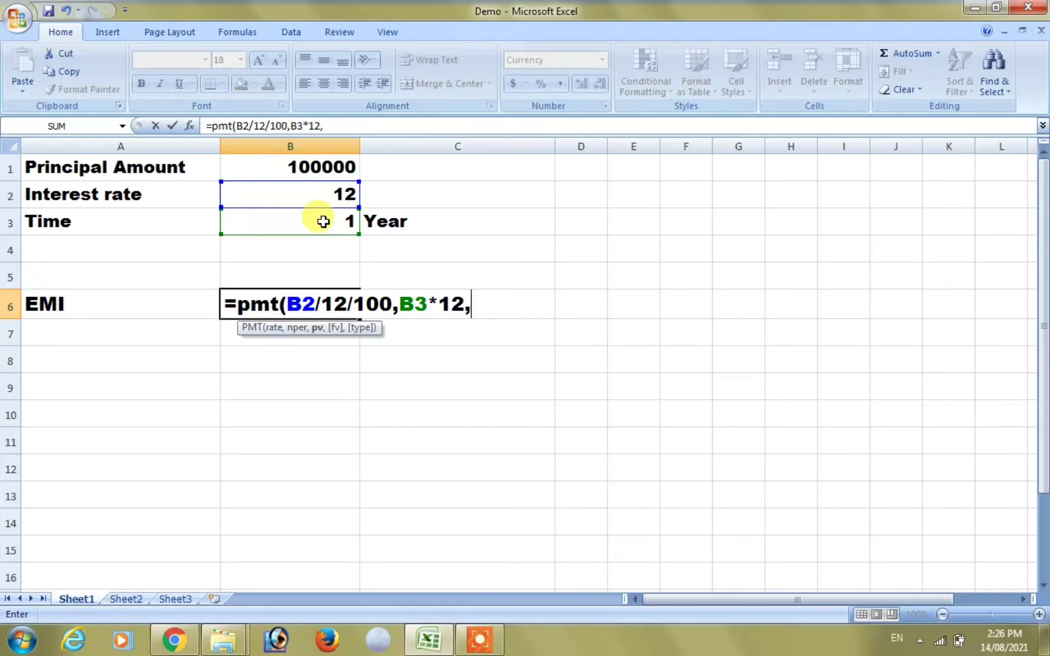
left_click(320, 170)
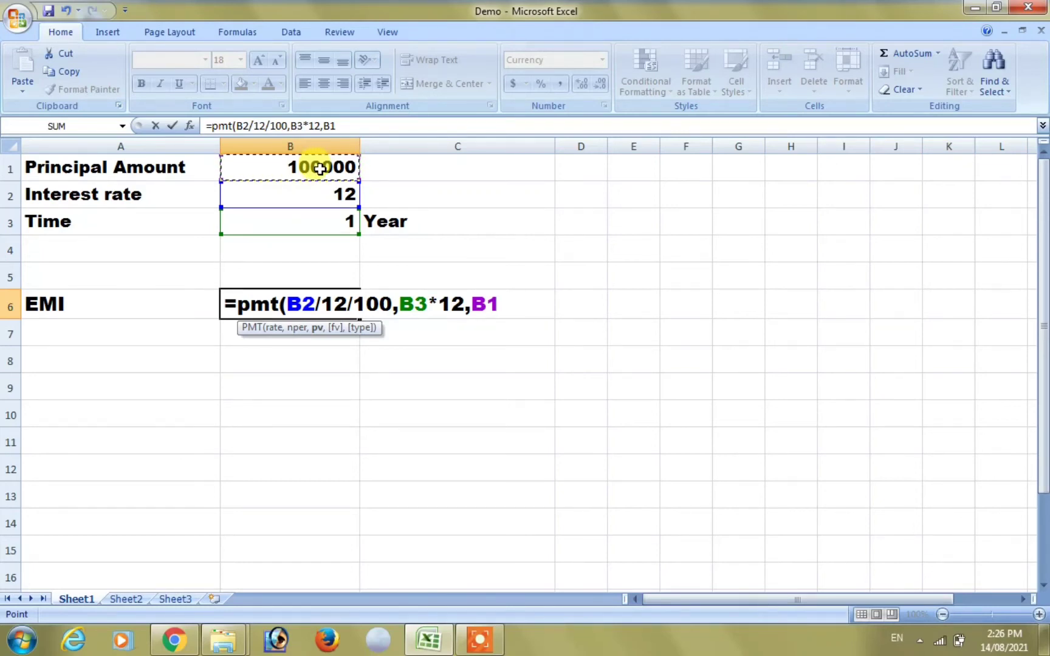
type(")")
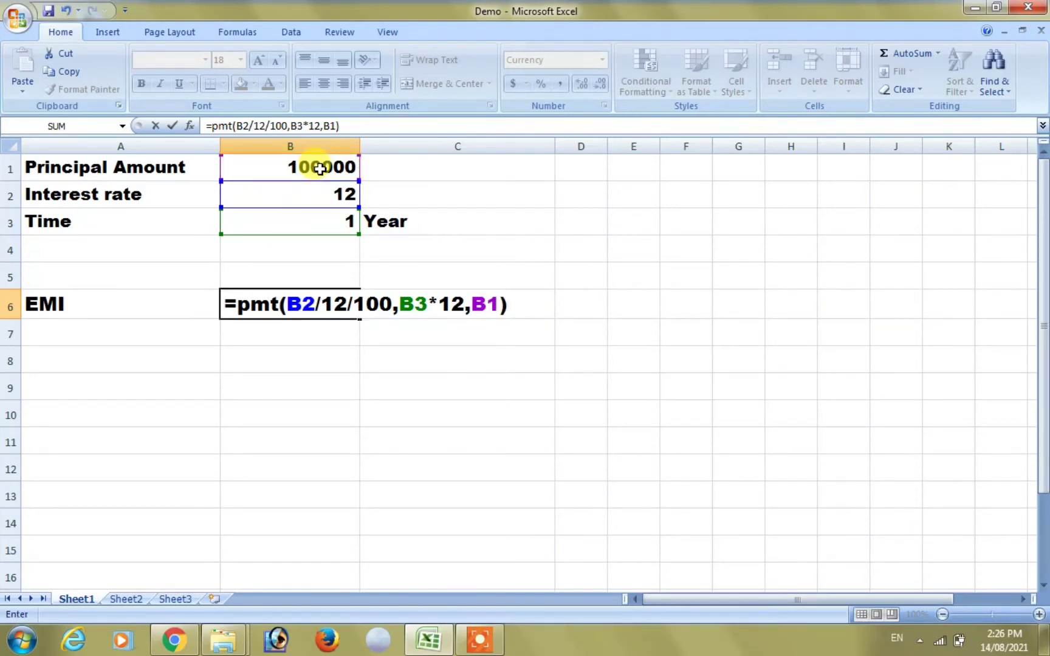
key("Return")
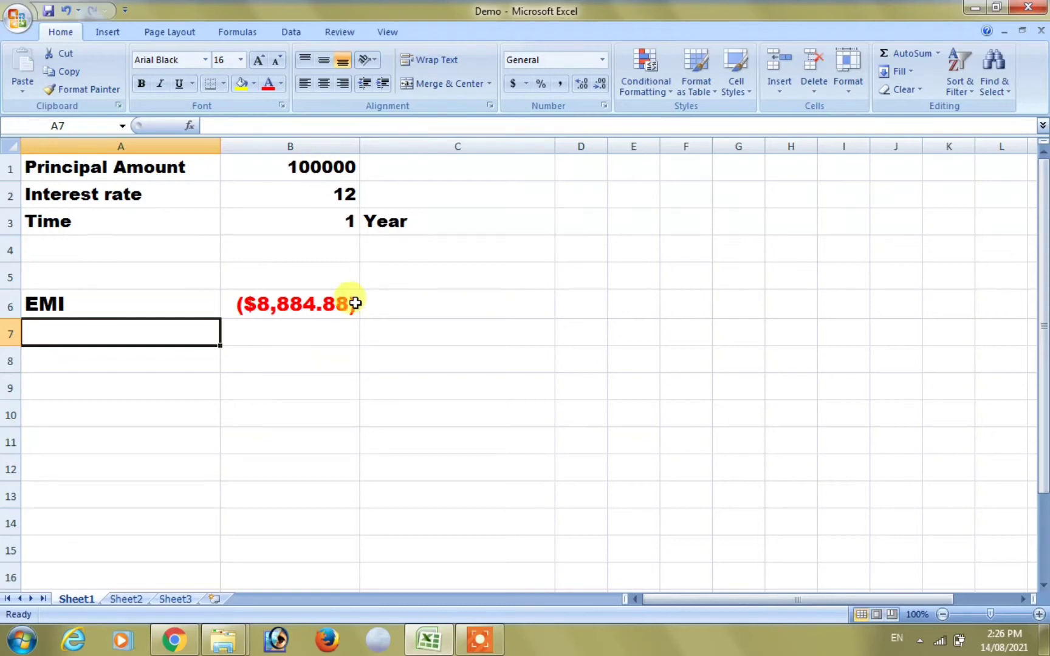
Put a minus sign before PMT in the B6 formula so the EMI is returned as a positive amount.
left_click(319, 304)
double_click(319, 305)
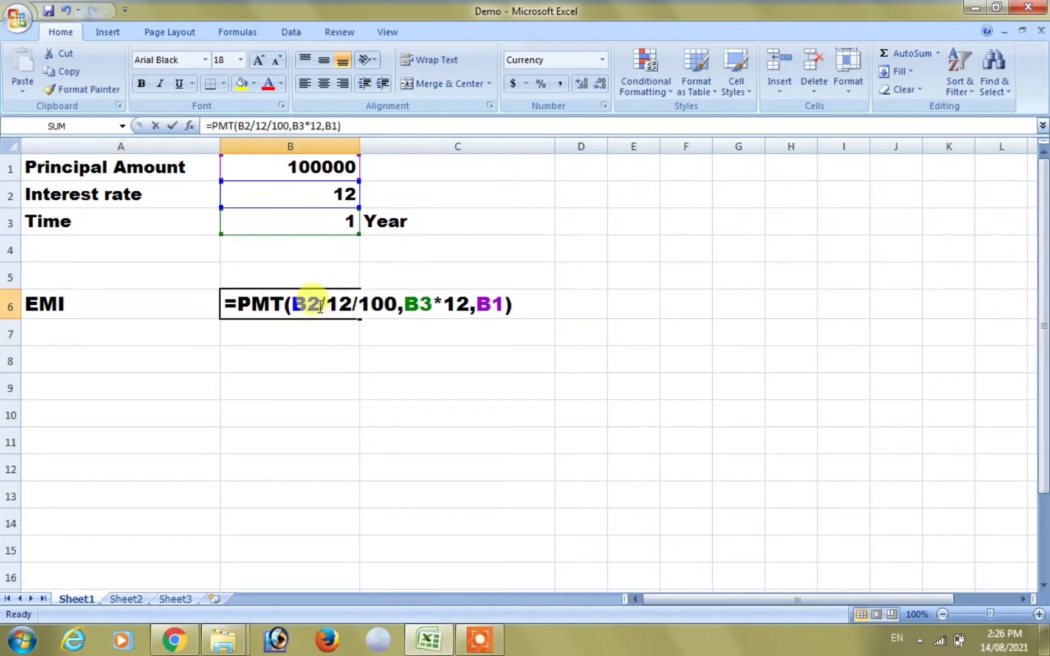
left_click(239, 306)
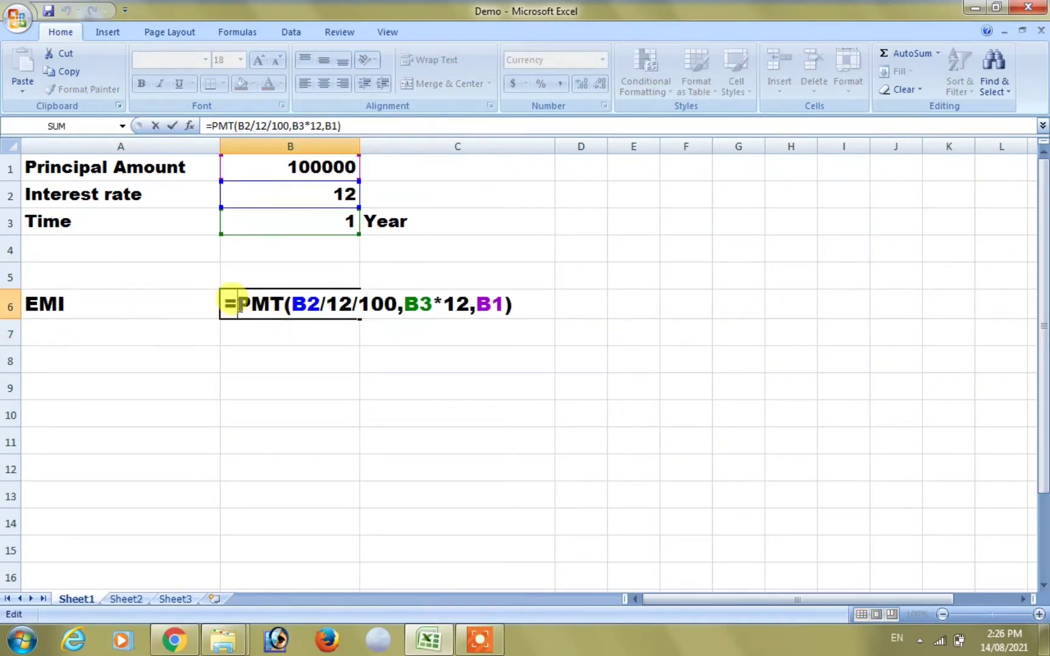
type("-")
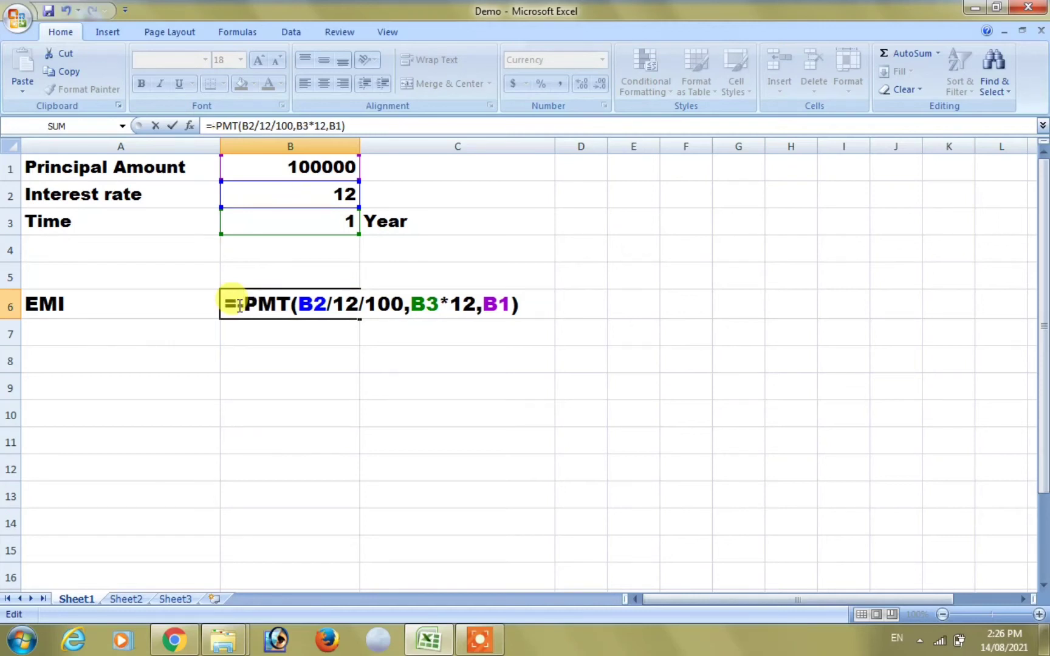
key("Return")
Change the currency symbol of the EMI in B6 to ₹ Assamese (India).
left_click(238, 305)
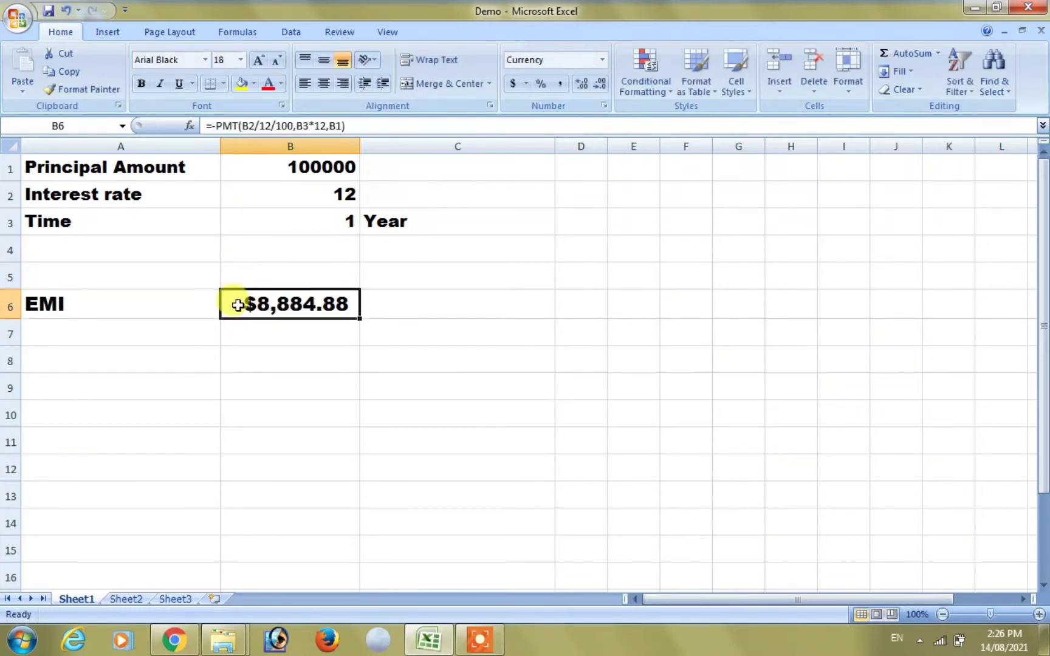
right_click(317, 309)
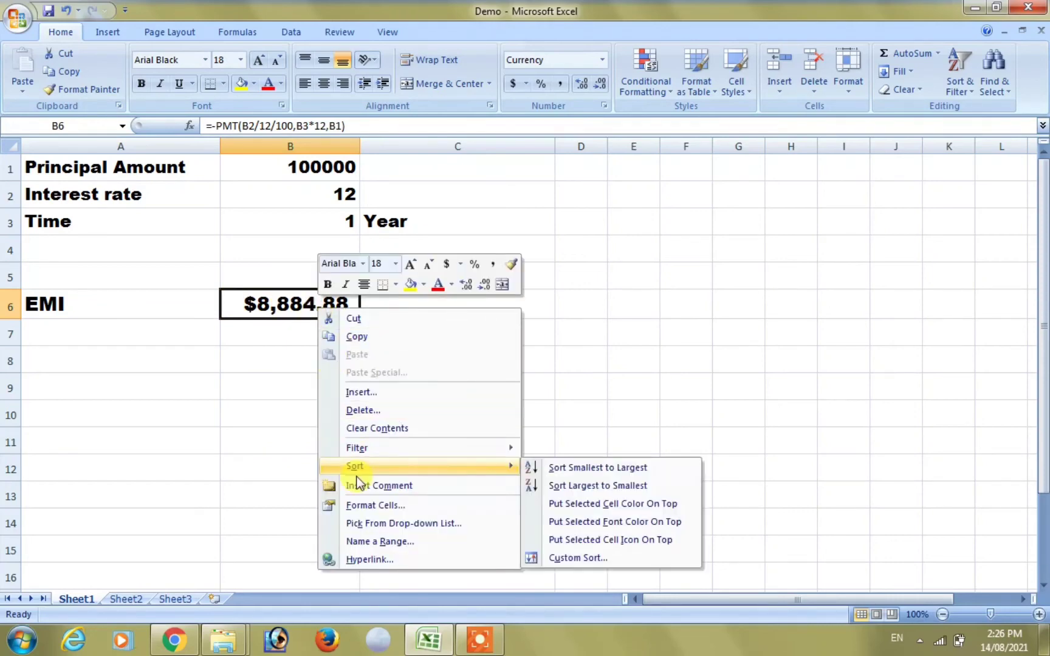
left_click(370, 511)
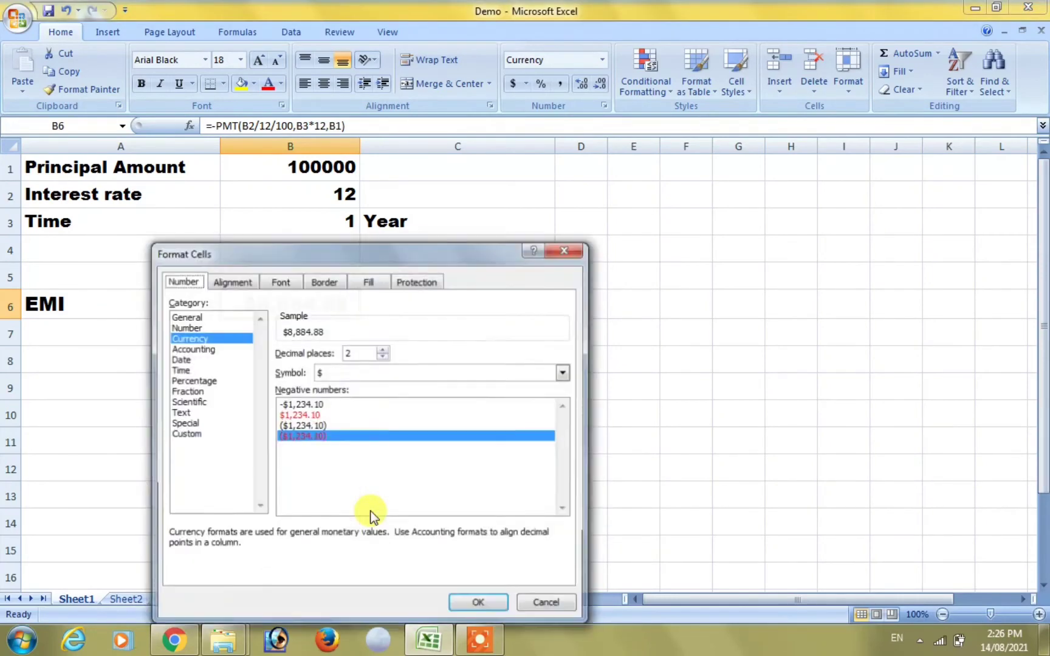
left_click(360, 375)
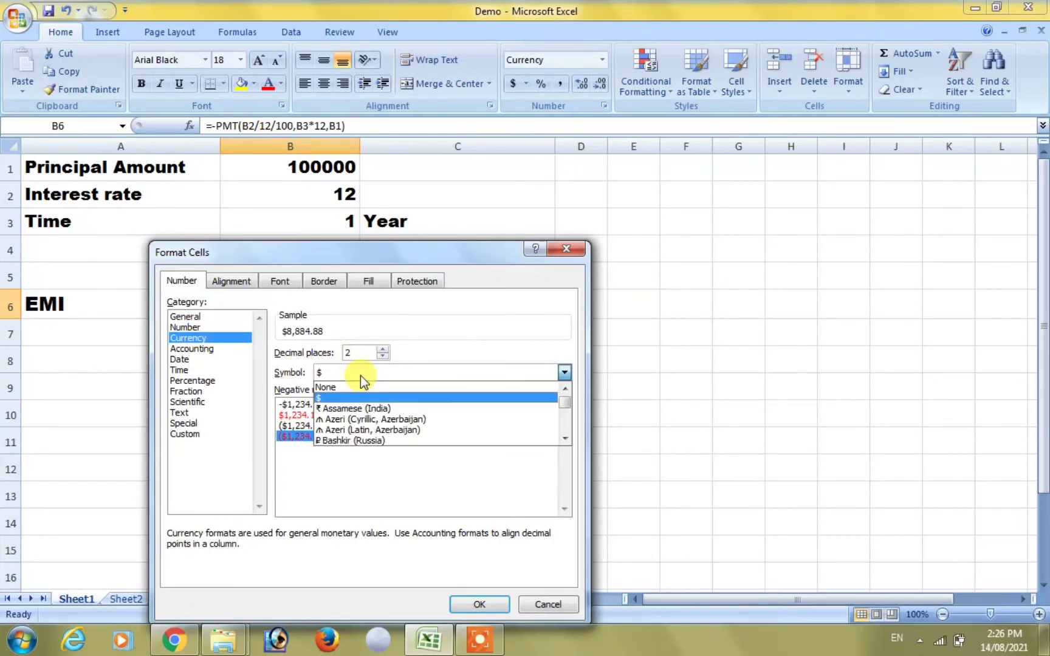
key("Down")
key("Return")
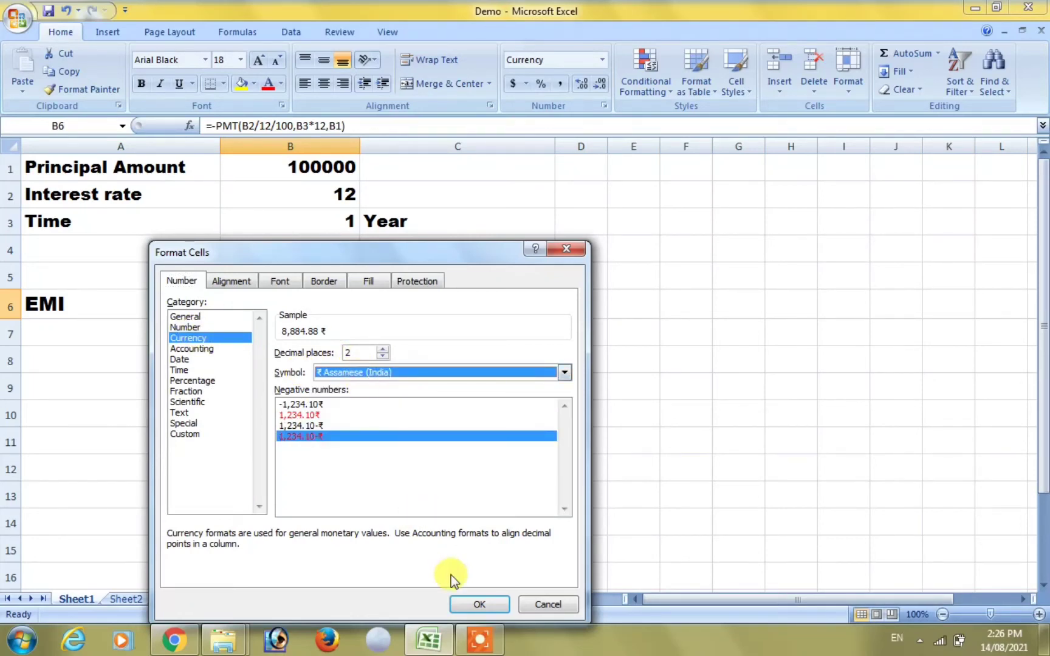
left_click(478, 604)
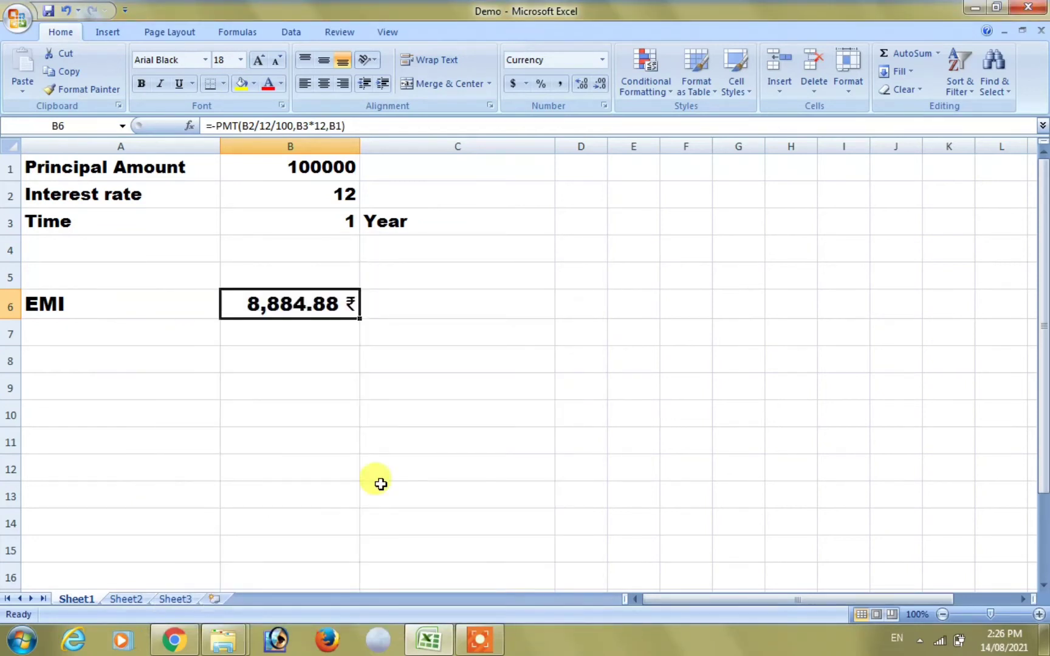
left_click(342, 353)
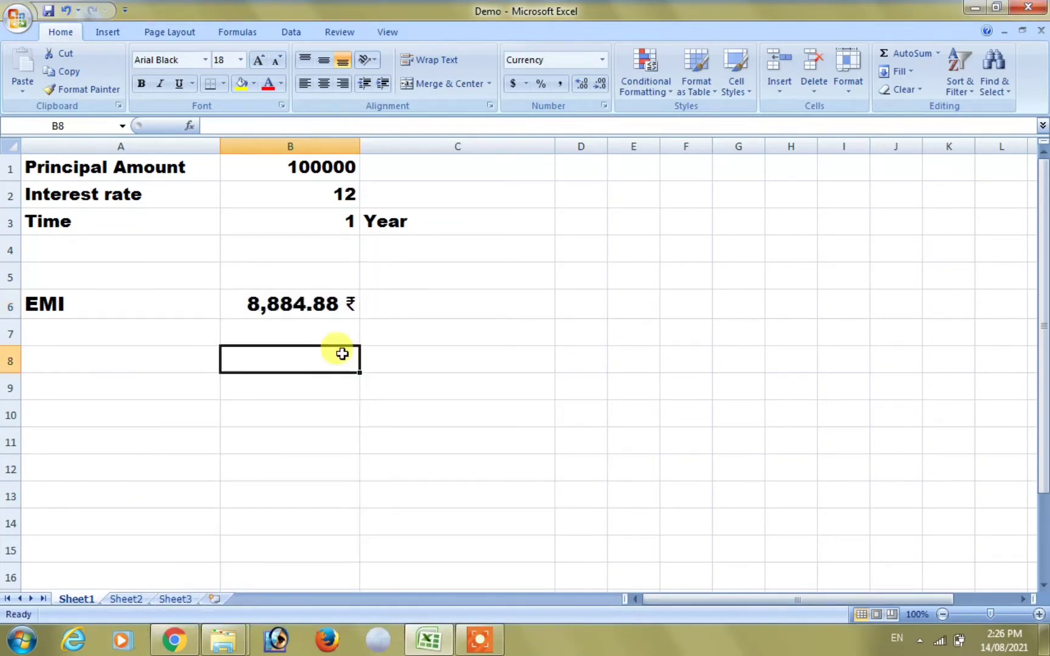
Examine the EMI formula in B6 and the principal, rate and time cells it refers to.
left_click(304, 300)
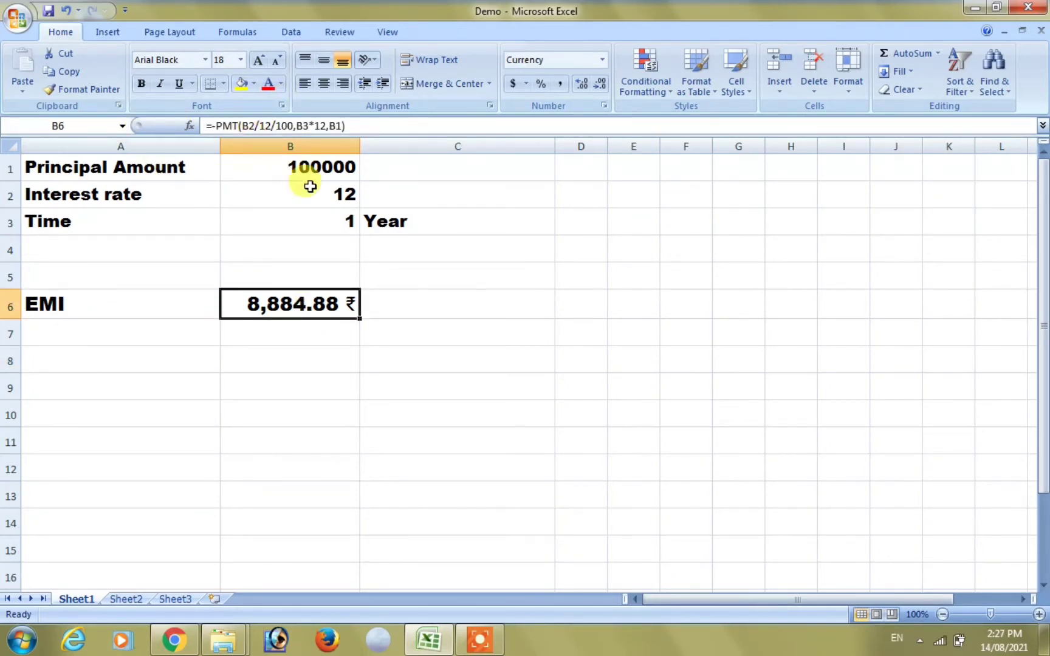
left_click(319, 167)
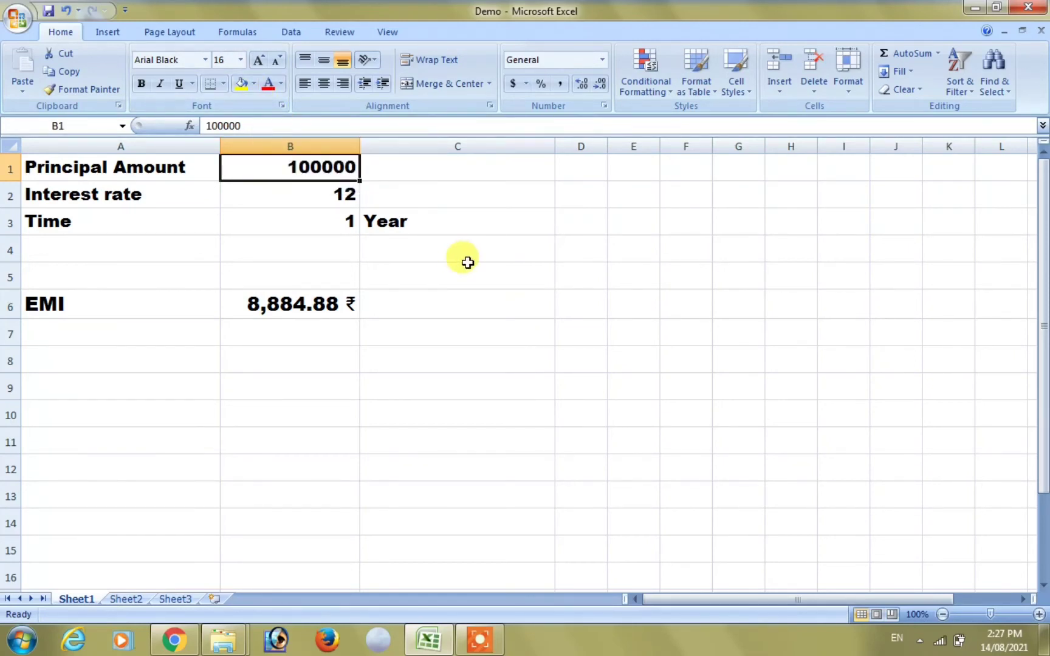
left_click(295, 302)
double_click(295, 302)
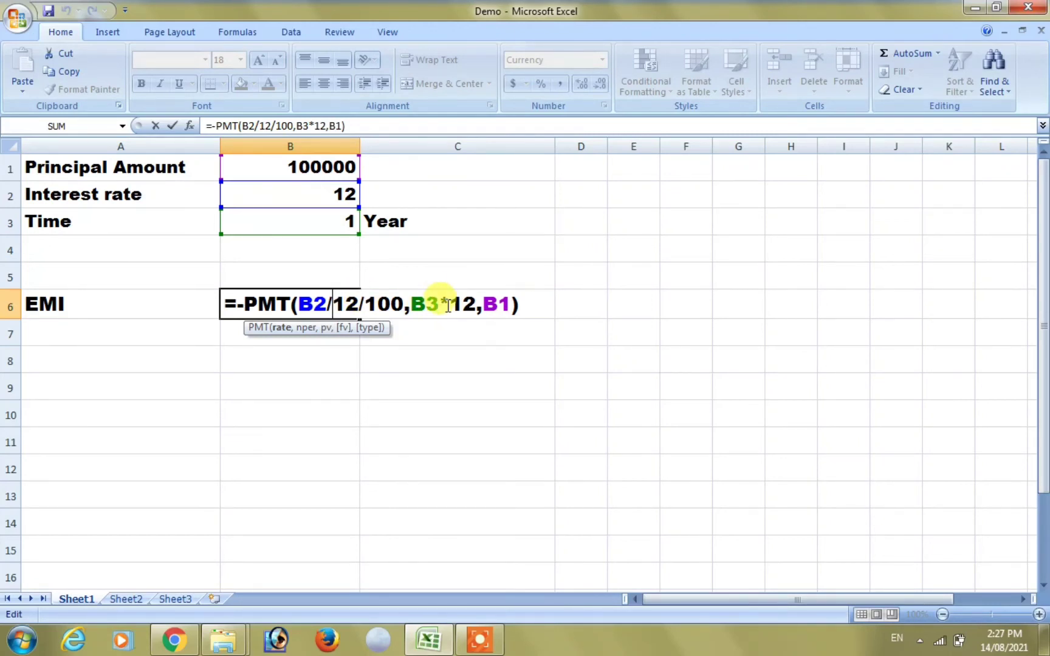
left_click(486, 305)
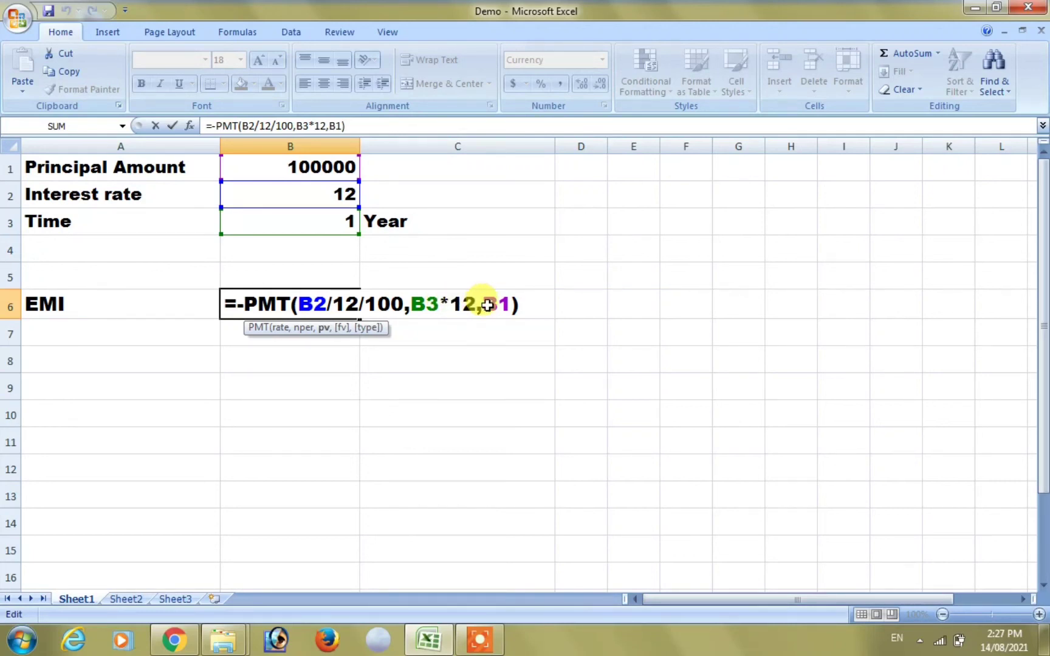
key("Return")
key("Up")
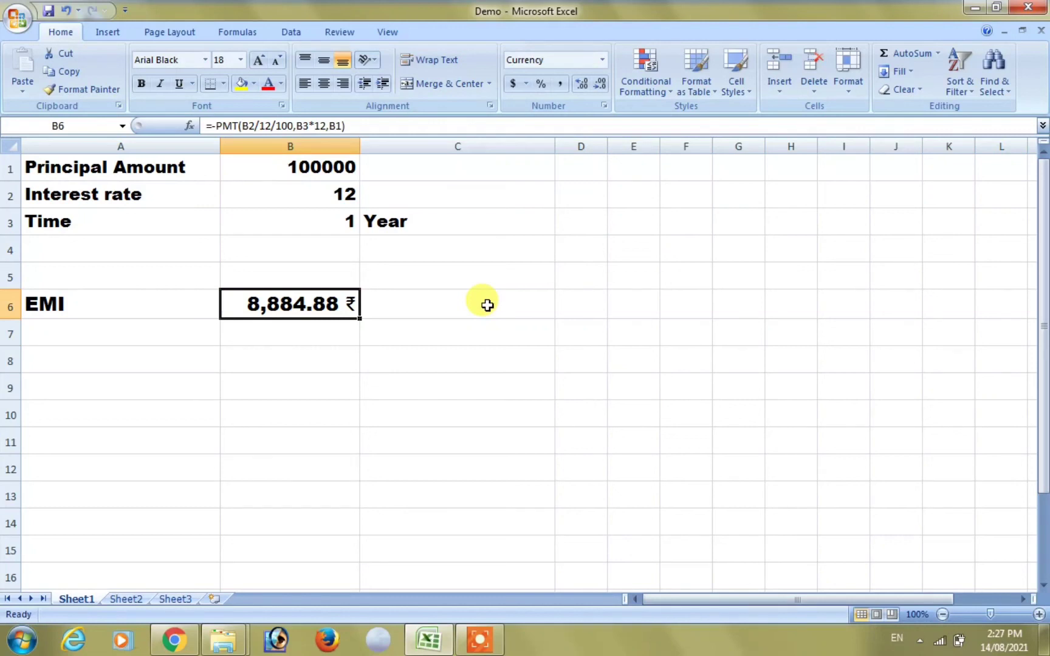
Change the interest rate in cell B2 to a percentage, 12%.
double_click(350, 196)
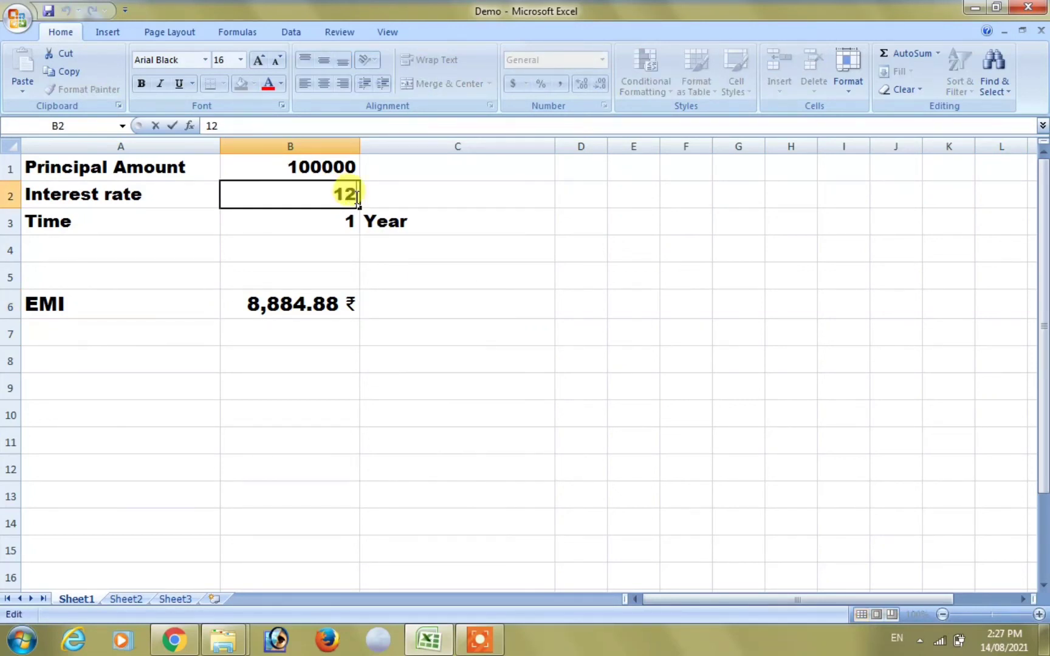
type("%")
key("Return")
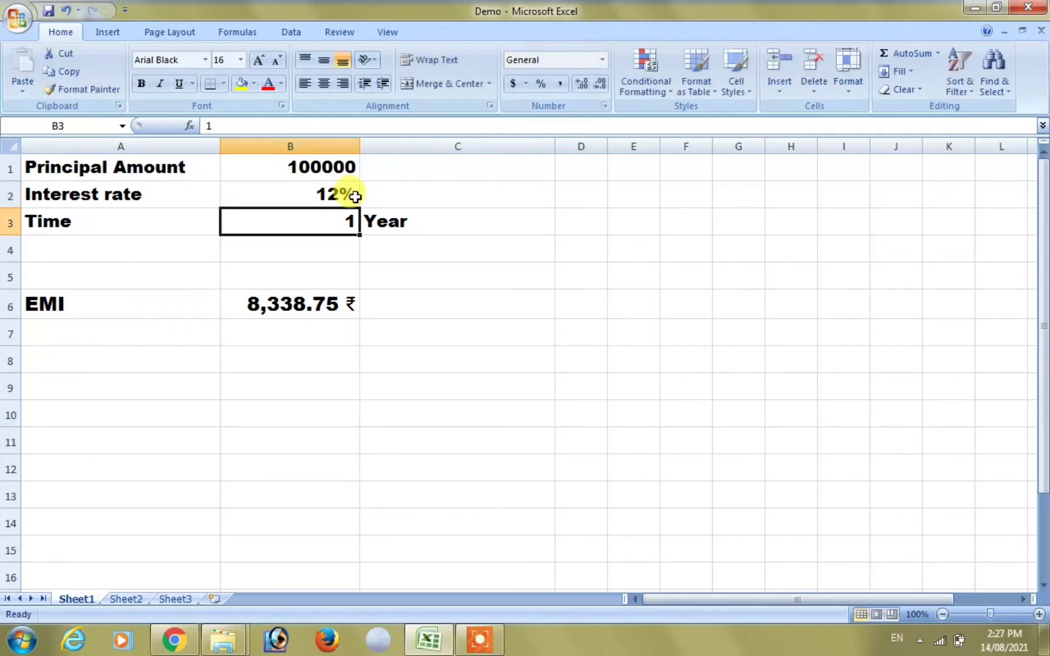
Remove the division by 100 from the rate argument in B6, making the formula =-PMT(B2/12,B3*12,B1).
double_click(327, 296)
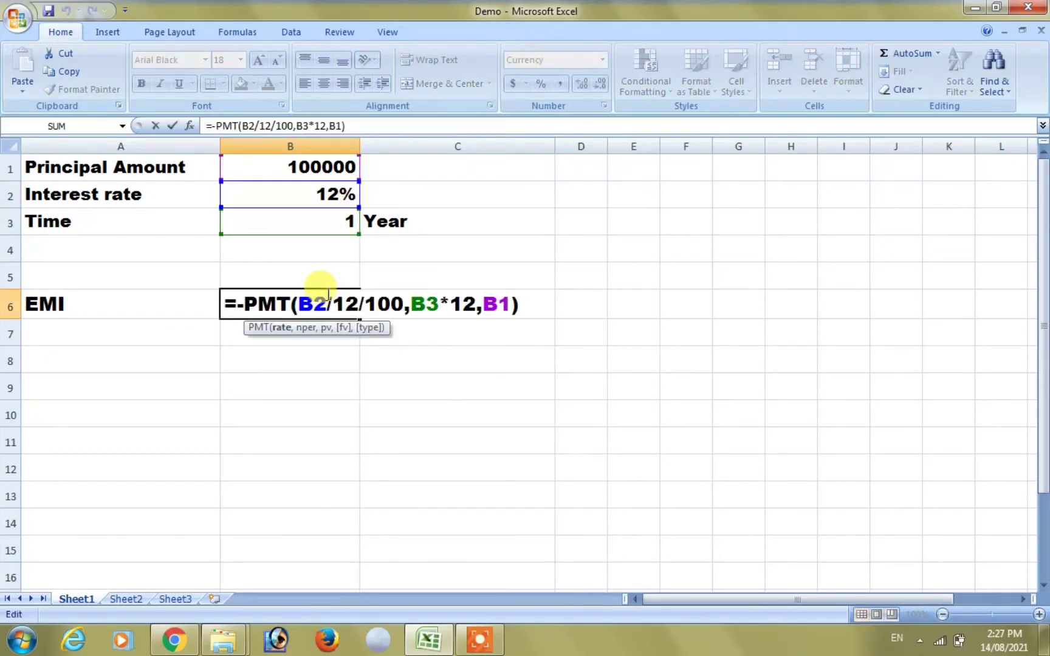
left_click(377, 304)
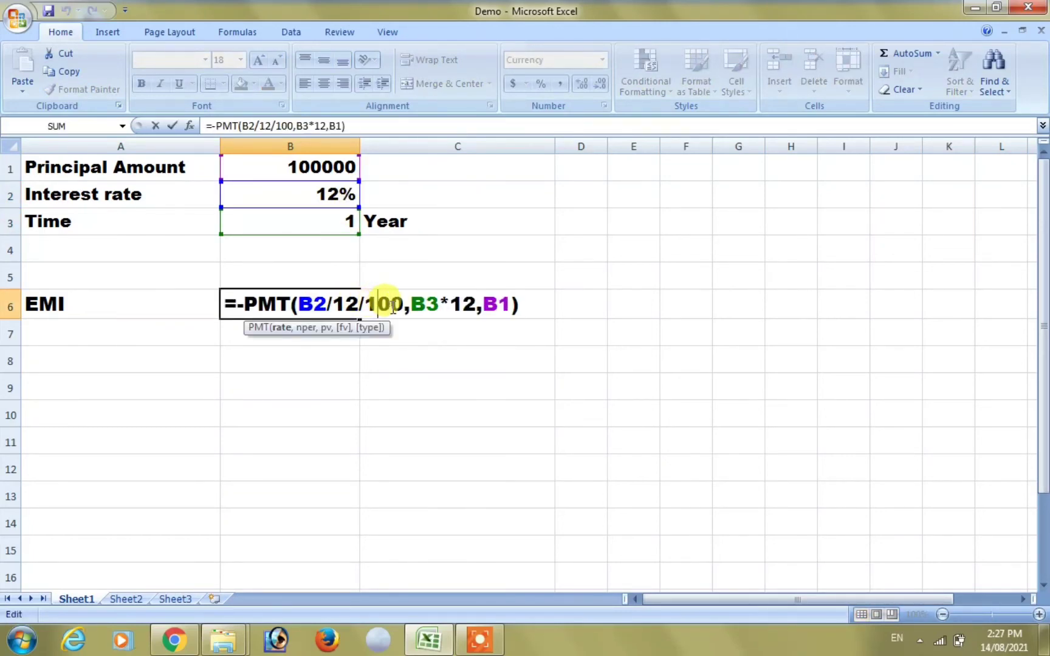
key("Delete")
key("Delete")
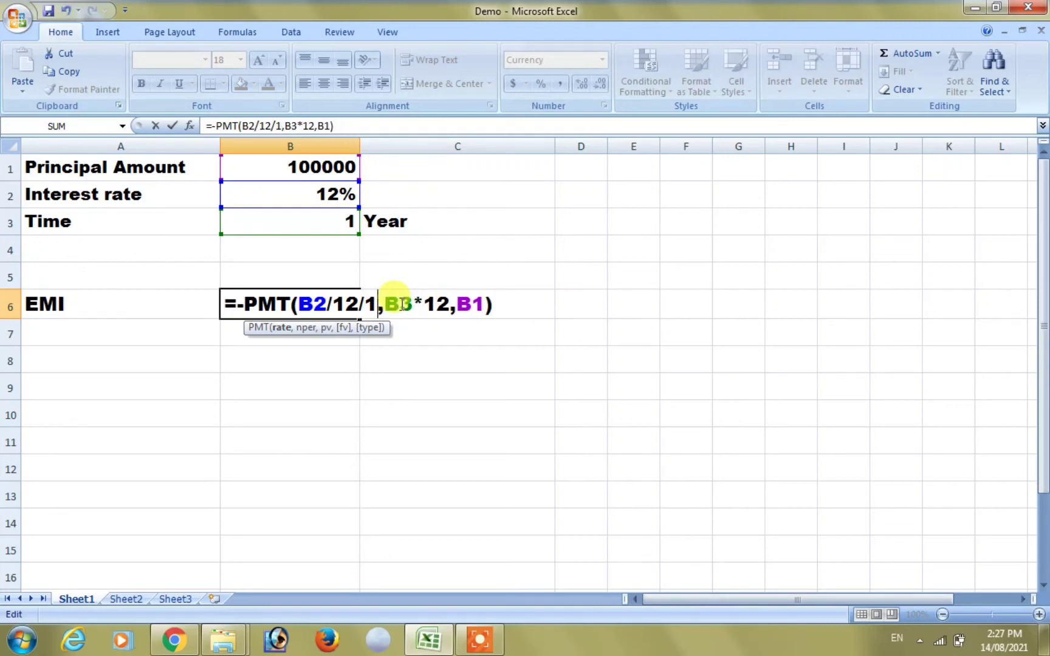
key("BackSpace")
key("BackSpace")
key("Return")
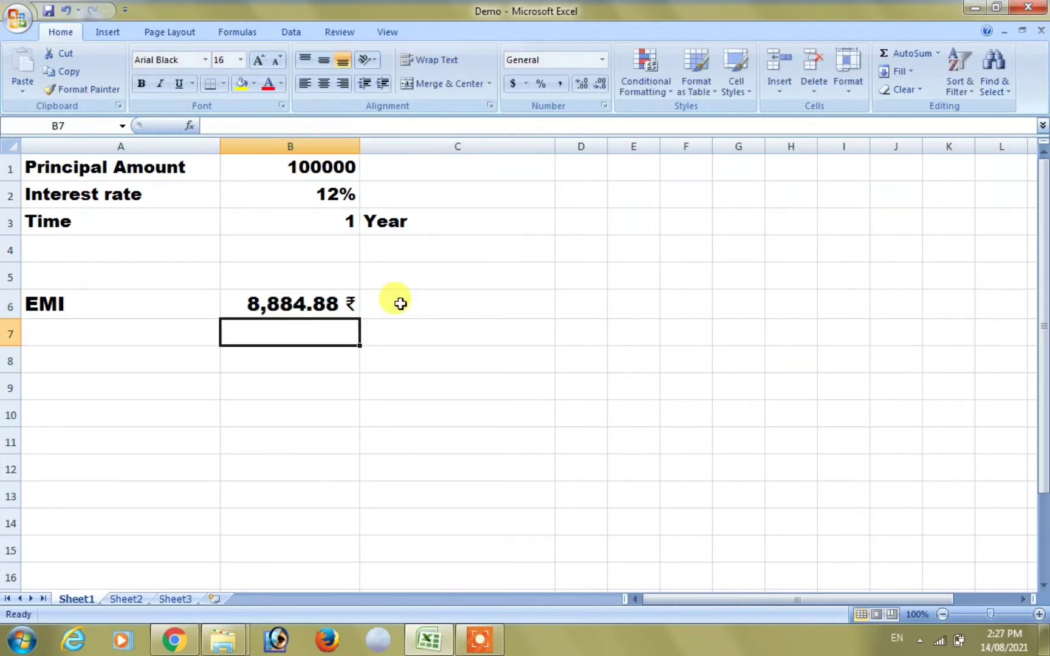
key("Up")
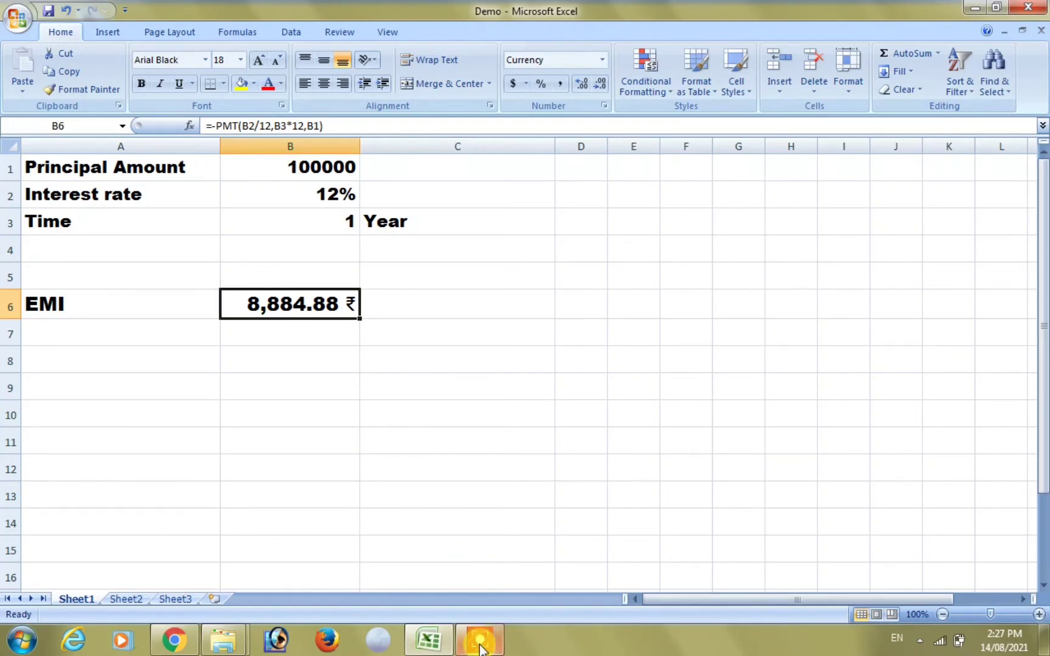
mouse_move(481, 649)
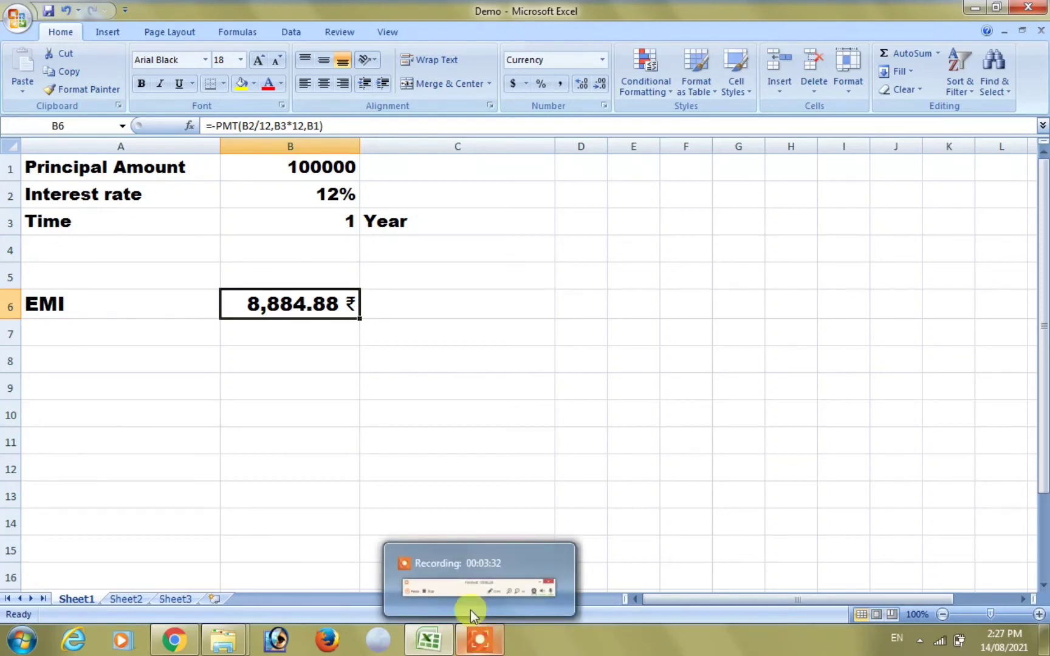
left_click(470, 585)
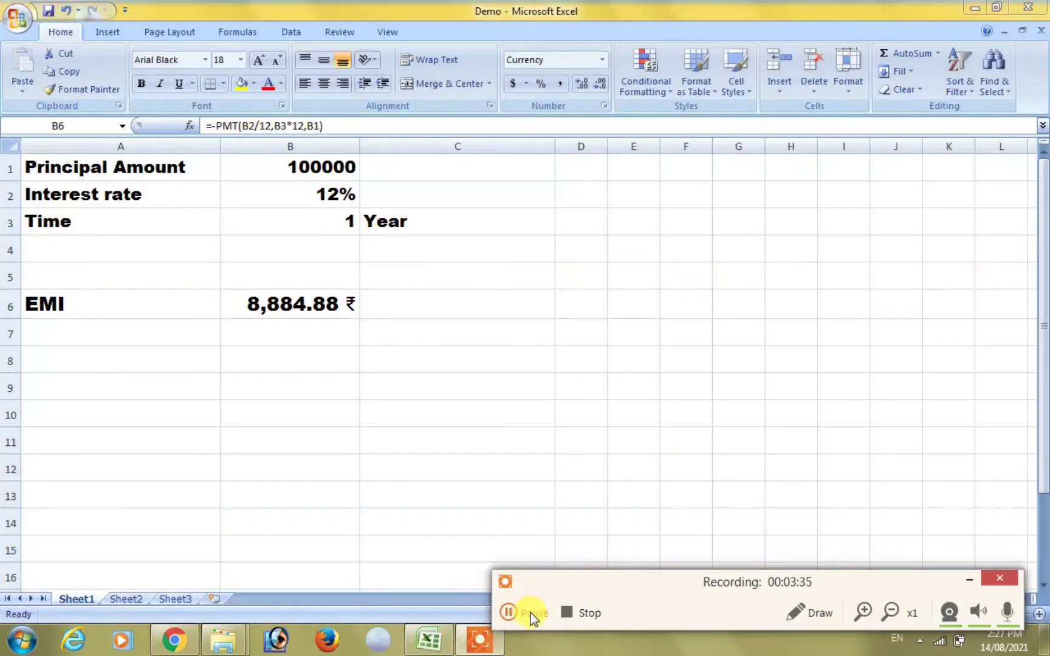
left_click(576, 620)
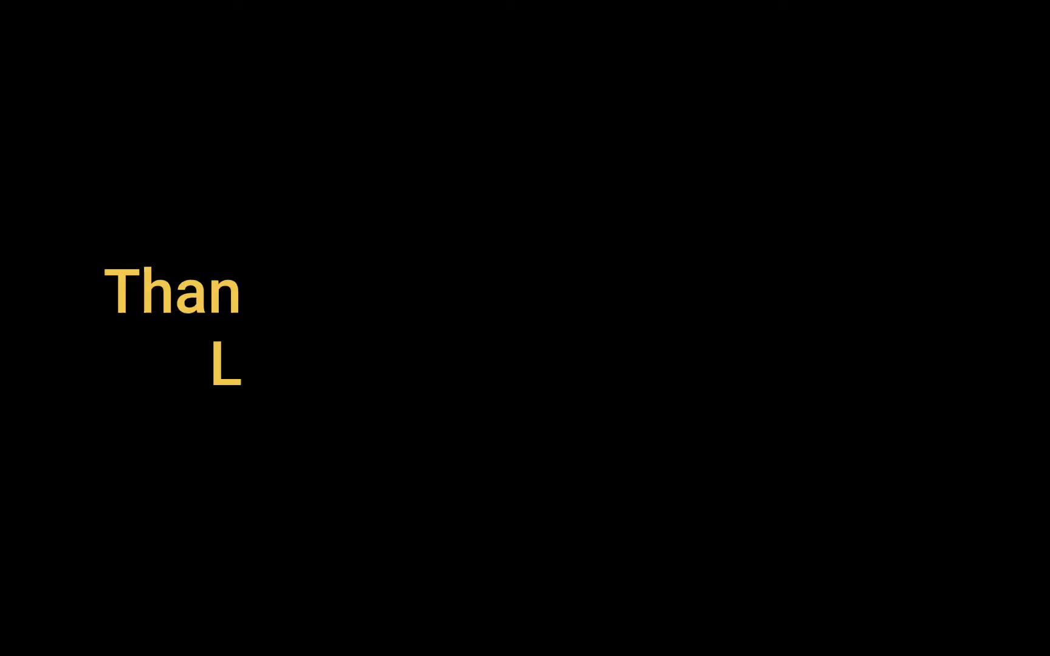